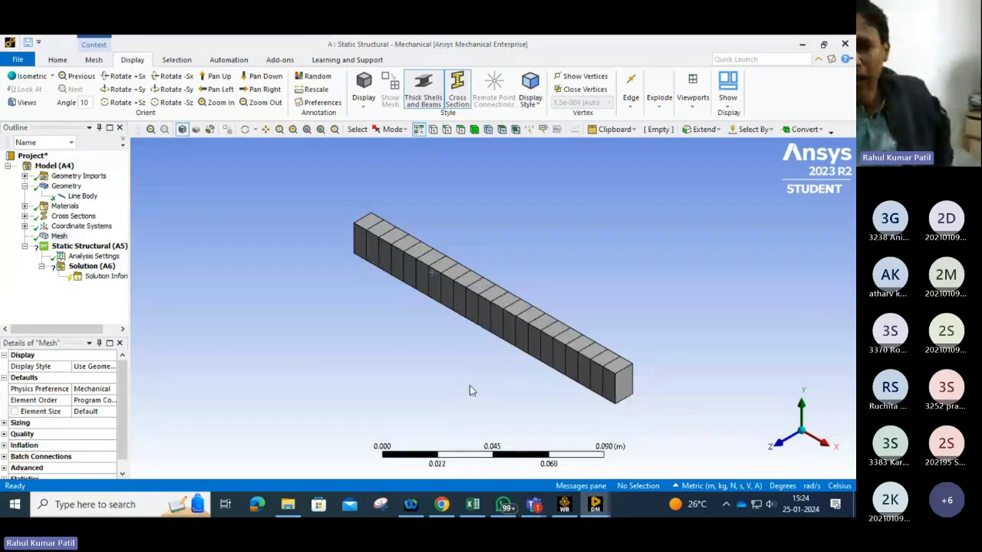
Step: Insert a Fixed Support under the Static Structural analysis of the beam
{"action": "middle_click_drag", "start_coordinate": [469, 391], "coordinate": [583, 283]}
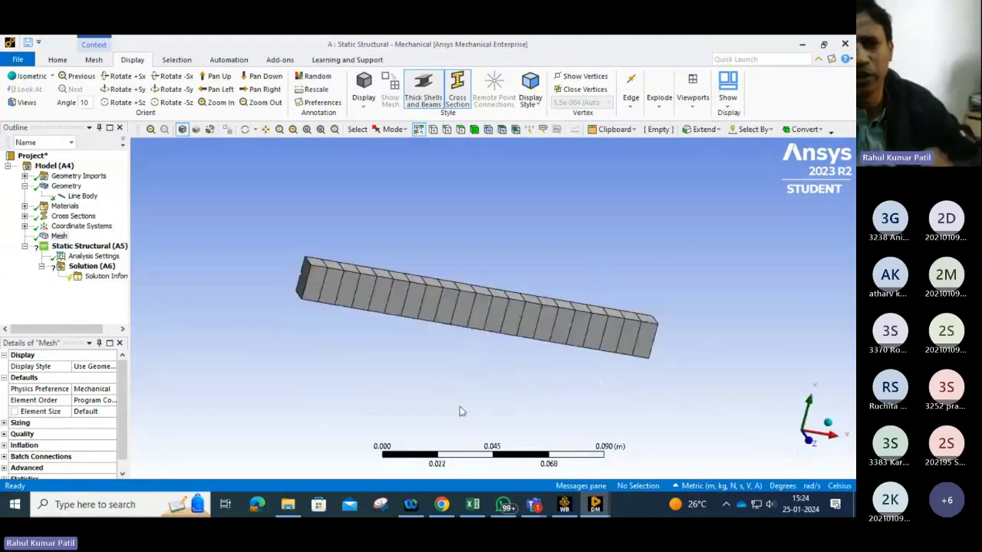
{"action": "left_click", "coordinate": [60, 247]}
{"action": "right_click", "coordinate": [61, 249]}
{"action": "mouse_move", "coordinate": [94, 256]}
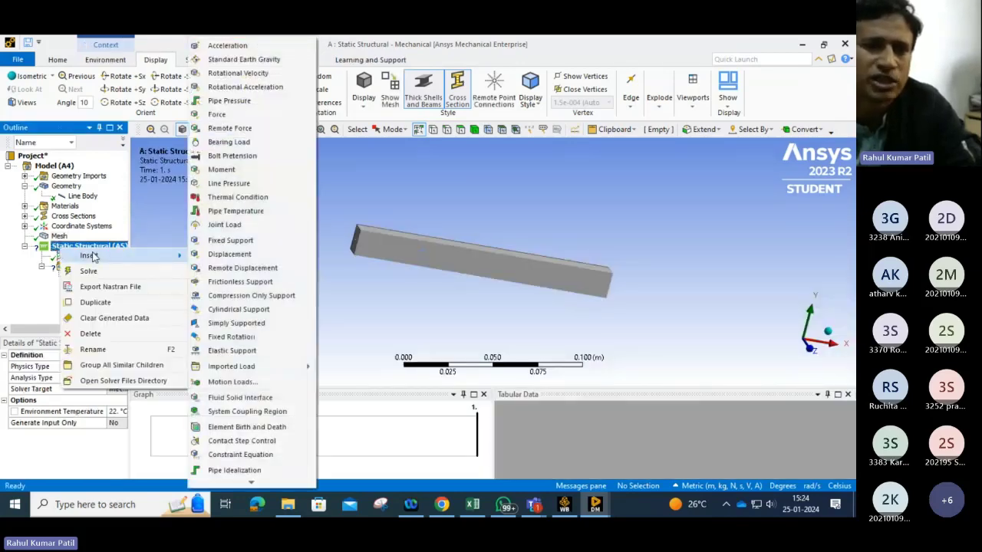
{"action": "left_click", "coordinate": [221, 241]}
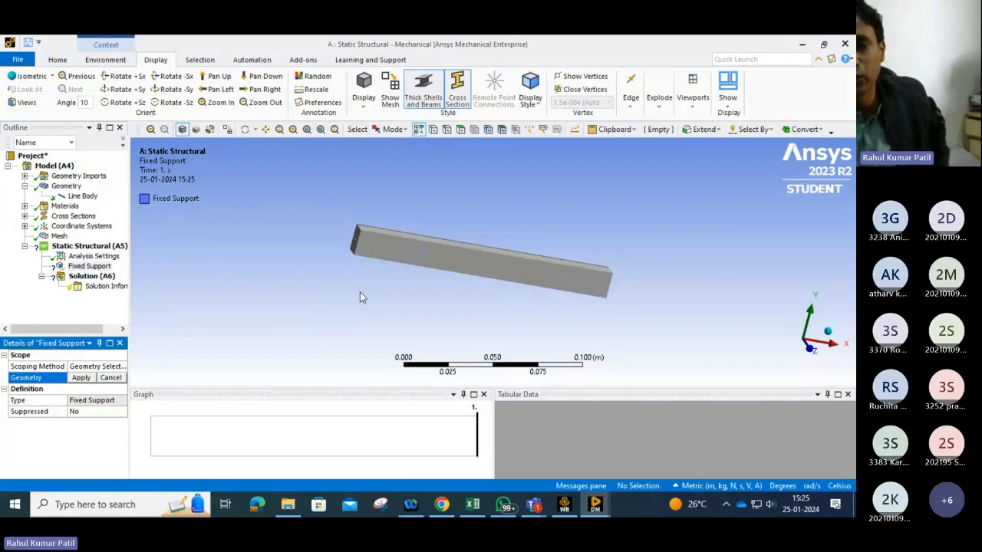
Step: Try to pick the beam's end face as the fixed support's geometry, alternating between face, edge and vertex selection
{"action": "middle_click_drag", "start_coordinate": [364, 291], "coordinate": [466, 319], "text": "ctrl"}
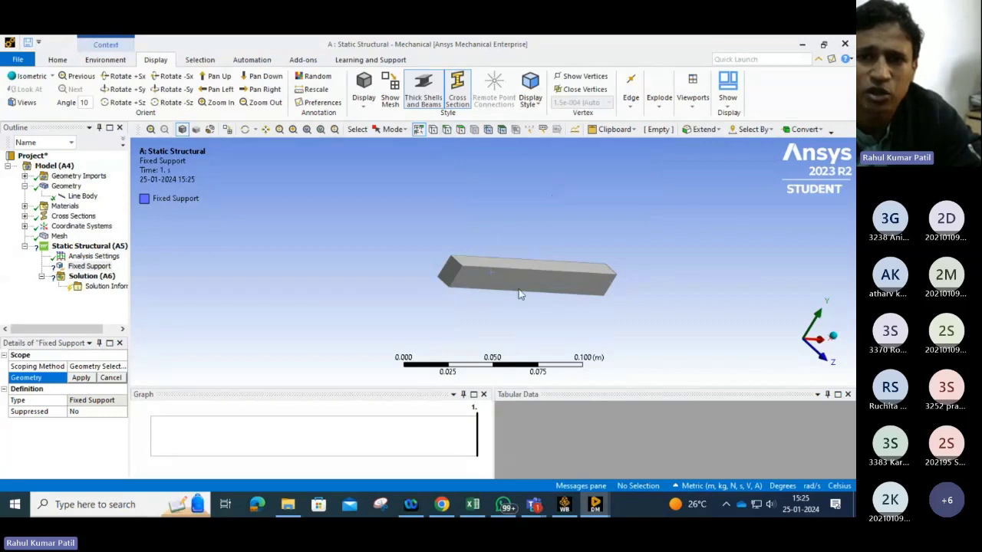
{"action": "left_click", "coordinate": [452, 98]}
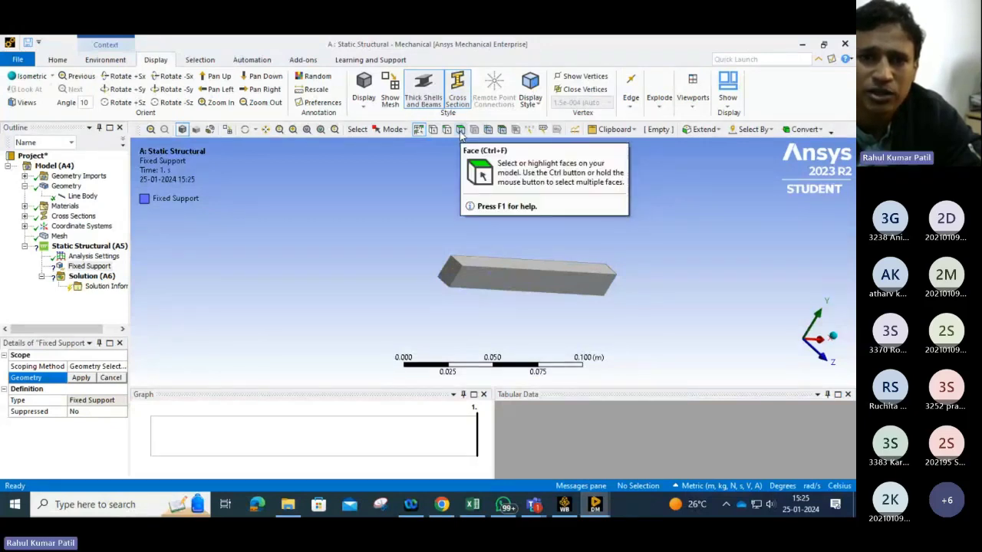
{"action": "left_click", "coordinate": [460, 131]}
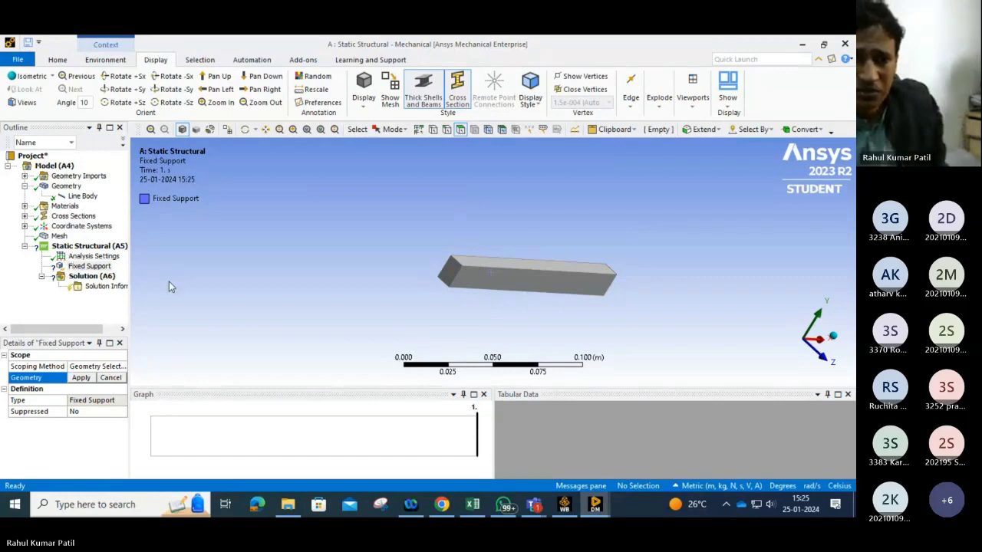
{"action": "left_click", "coordinate": [112, 378]}
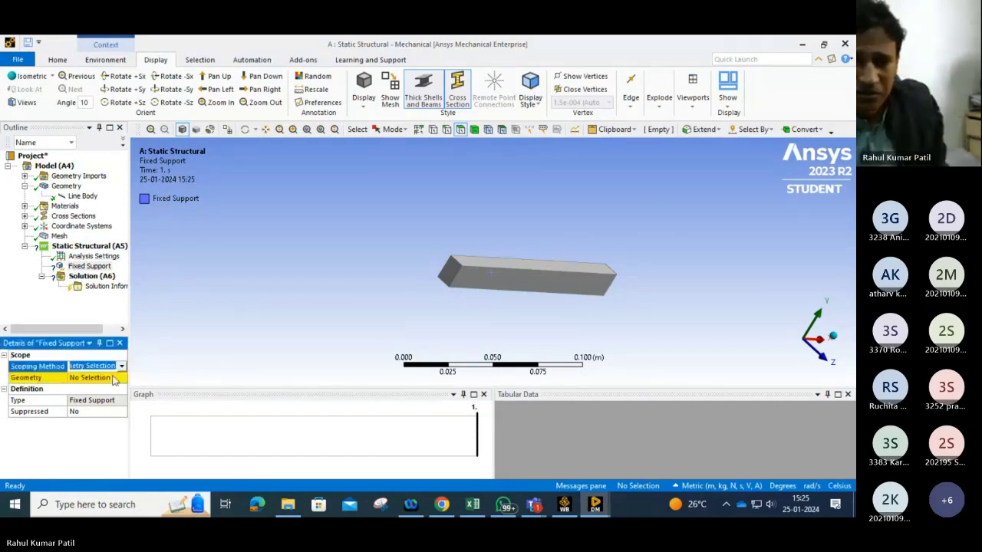
{"action": "left_click", "coordinate": [112, 378]}
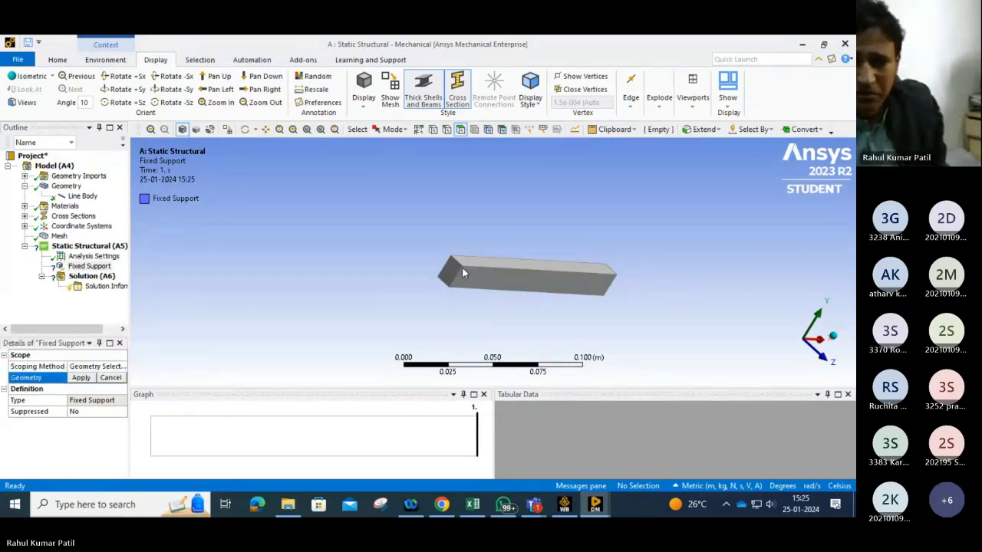
{"action": "middle_click_drag", "start_coordinate": [531, 230], "coordinate": [438, 277]}
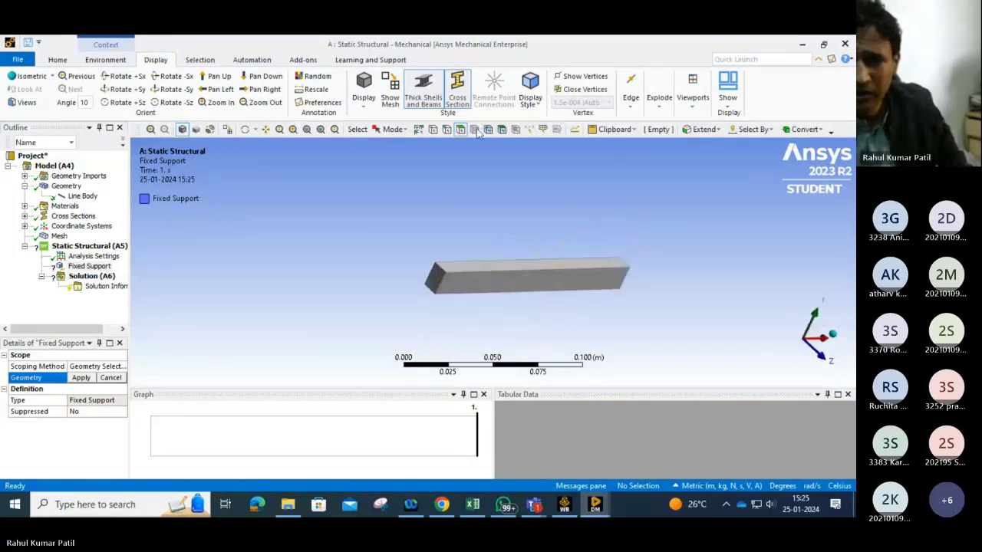
{"action": "left_click", "coordinate": [447, 129]}
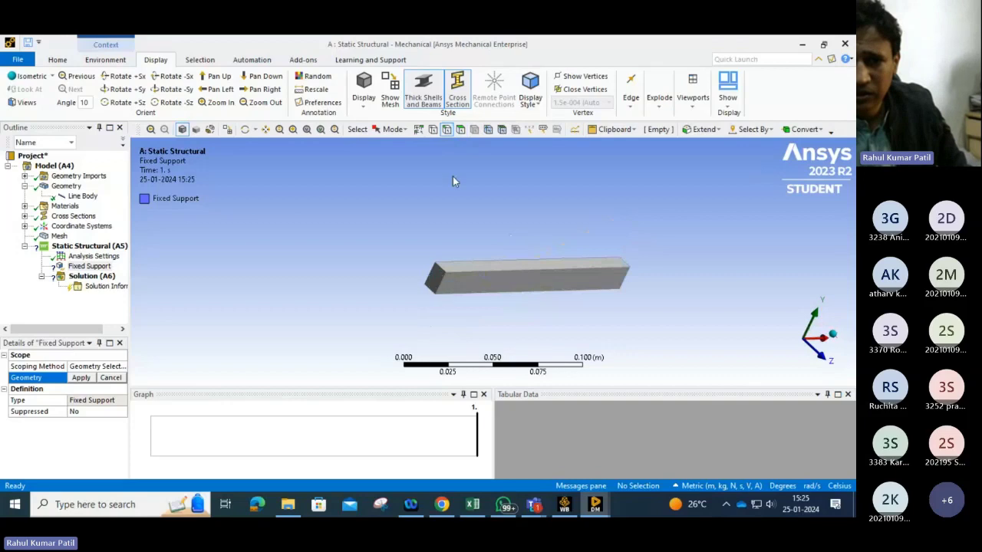
{"action": "left_click", "coordinate": [461, 129]}
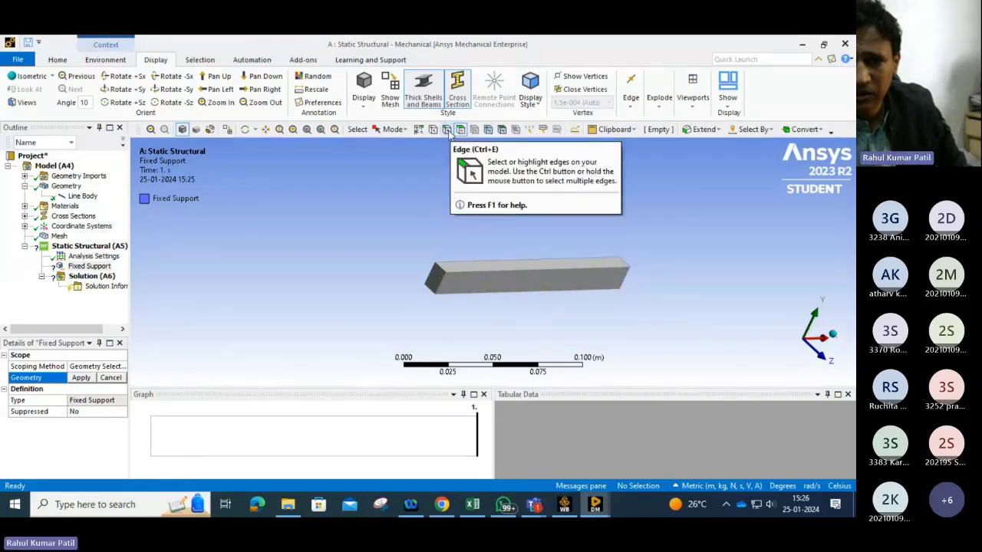
{"action": "left_click", "coordinate": [432, 130]}
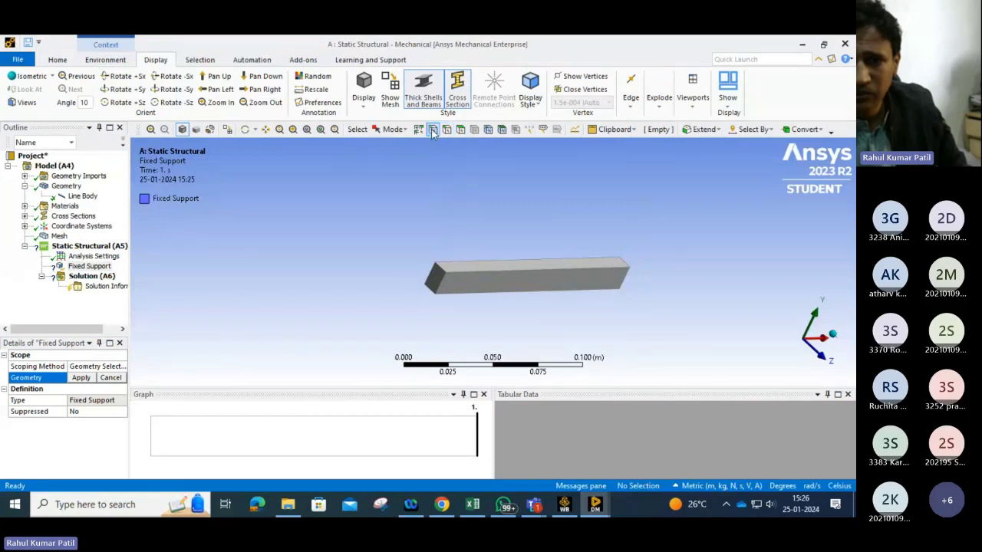
{"action": "left_click", "coordinate": [447, 130]}
{"action": "left_click", "coordinate": [460, 129]}
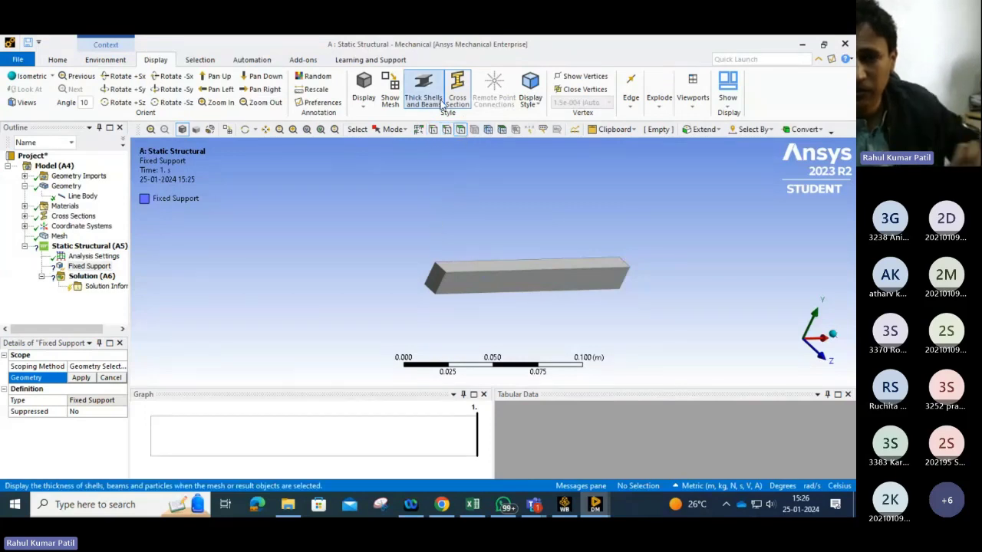
Step: Turn the solid cross-section display off to inspect the bare beam line, restore it, and switch to edge selection
{"action": "left_click", "coordinate": [463, 98]}
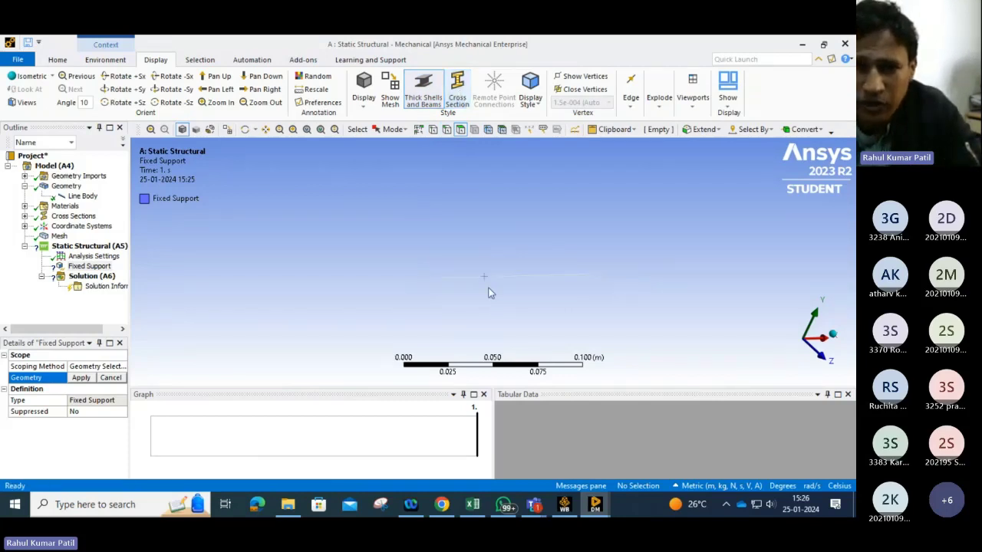
{"action": "scroll", "coordinate": [504, 278], "scroll_direction": "down", "scroll_amount": 3}
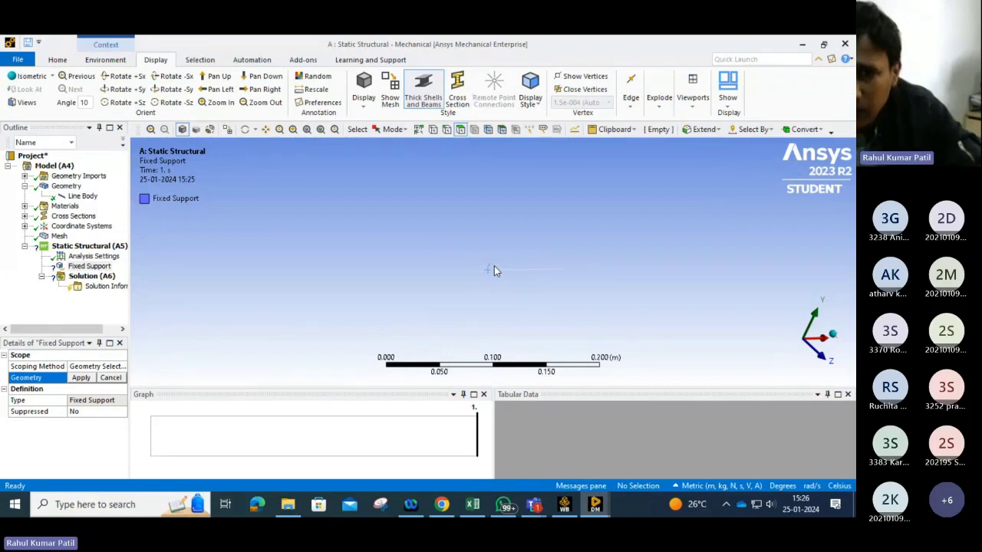
{"action": "scroll", "coordinate": [503, 276], "scroll_direction": "up", "scroll_amount": 5}
{"action": "scroll", "coordinate": [501, 295], "scroll_direction": "down", "scroll_amount": 4}
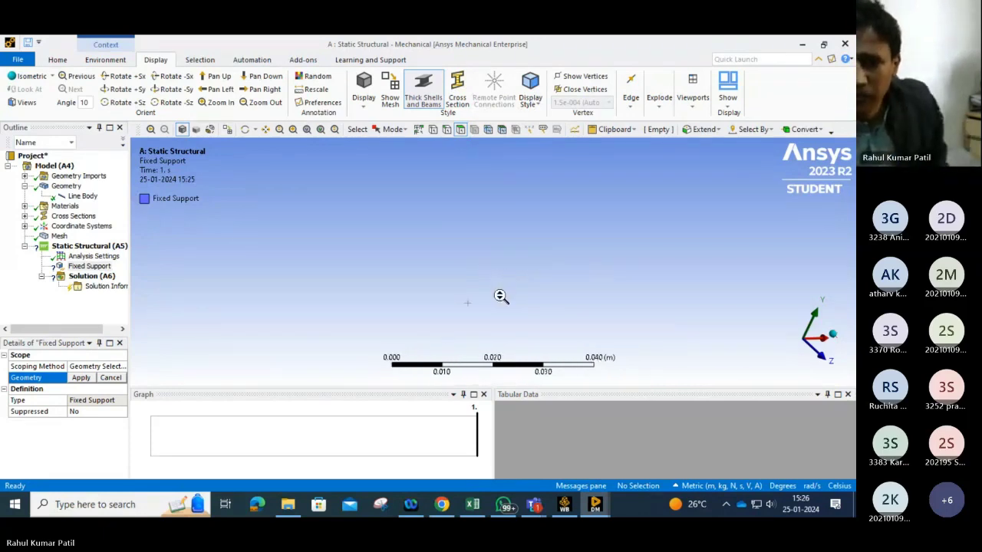
{"action": "left_click", "coordinate": [463, 88]}
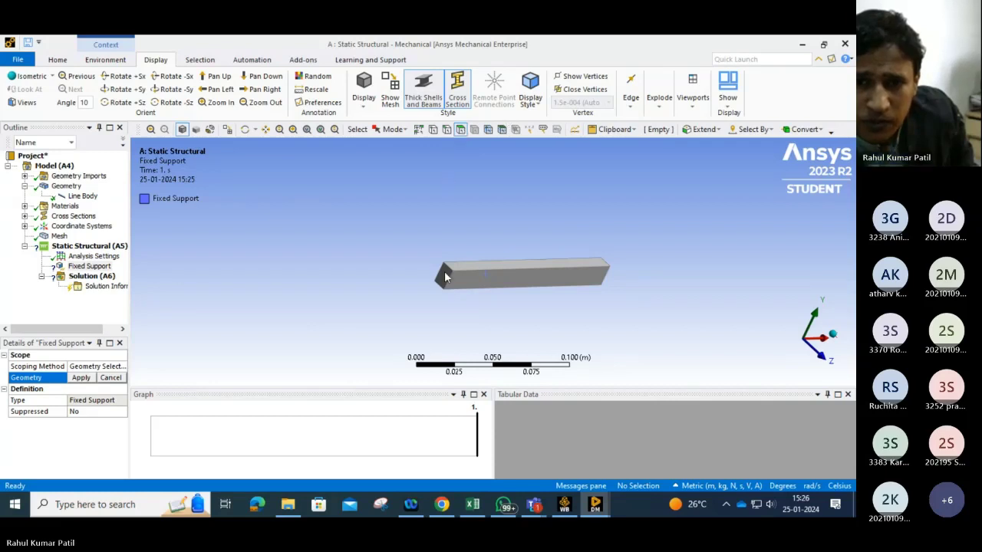
{"action": "left_click", "coordinate": [446, 129]}
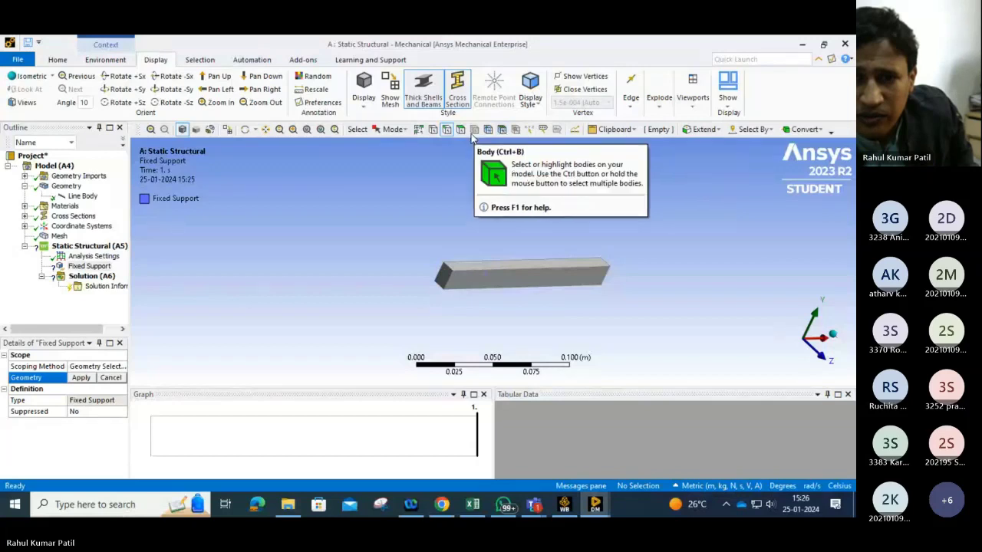
Step: Examine the meshed beam and its end face in the mesh view
{"action": "left_click", "coordinate": [59, 236]}
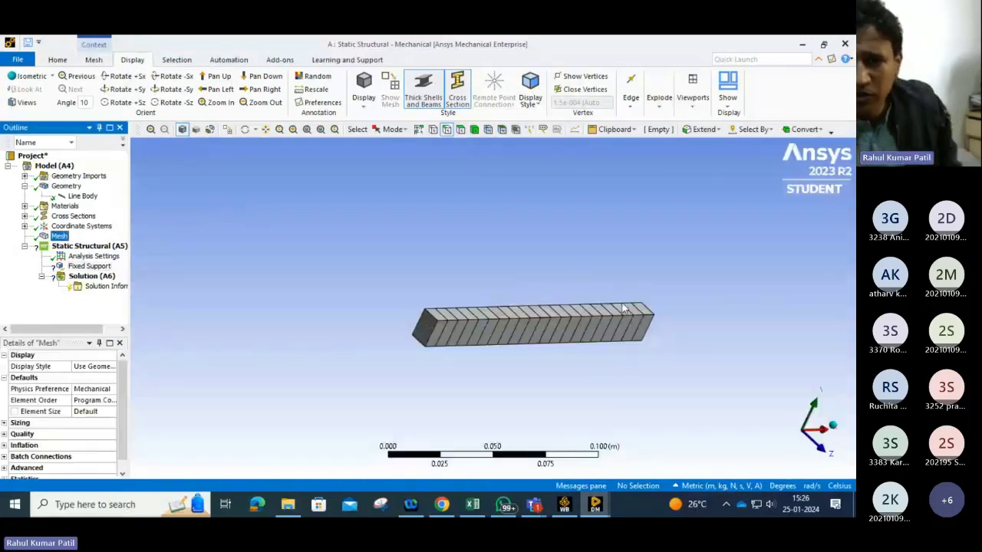
{"action": "middle_click_drag", "start_coordinate": [612, 306], "coordinate": [572, 301]}
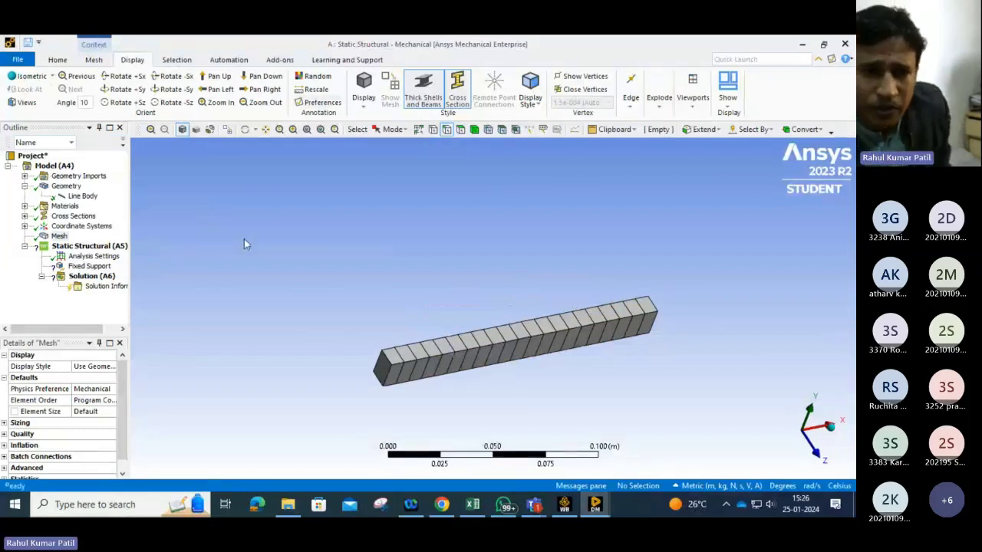
{"action": "left_click", "coordinate": [405, 130]}
{"action": "left_click", "coordinate": [409, 132]}
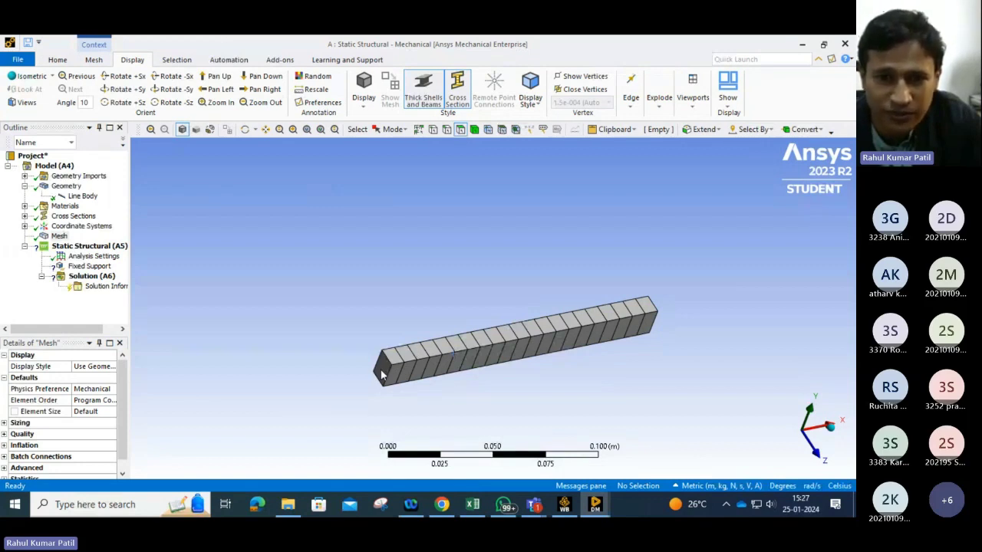
{"action": "left_click", "coordinate": [60, 238]}
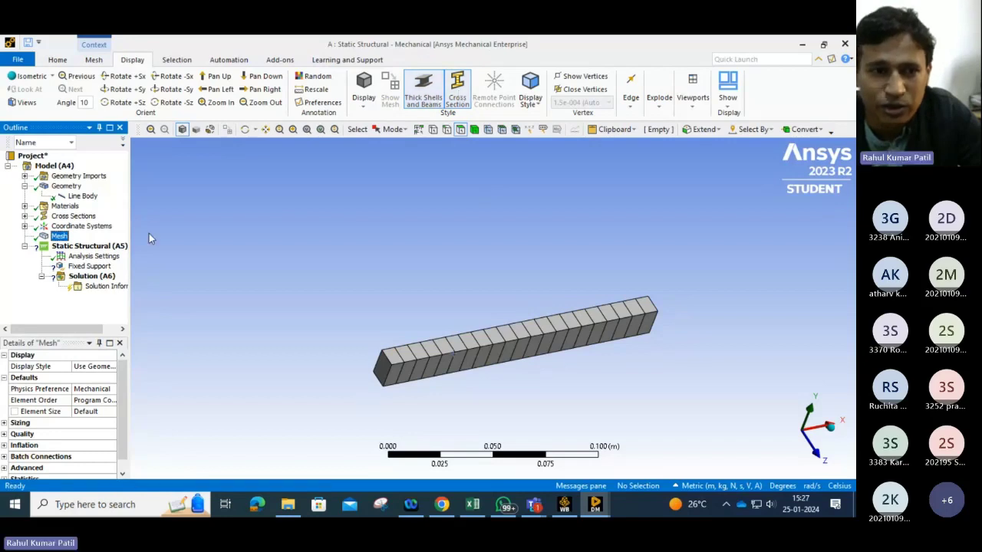
Step: Return to the fixed support and try again to scope it to the beam's end face using face selection
{"action": "left_click", "coordinate": [86, 246]}
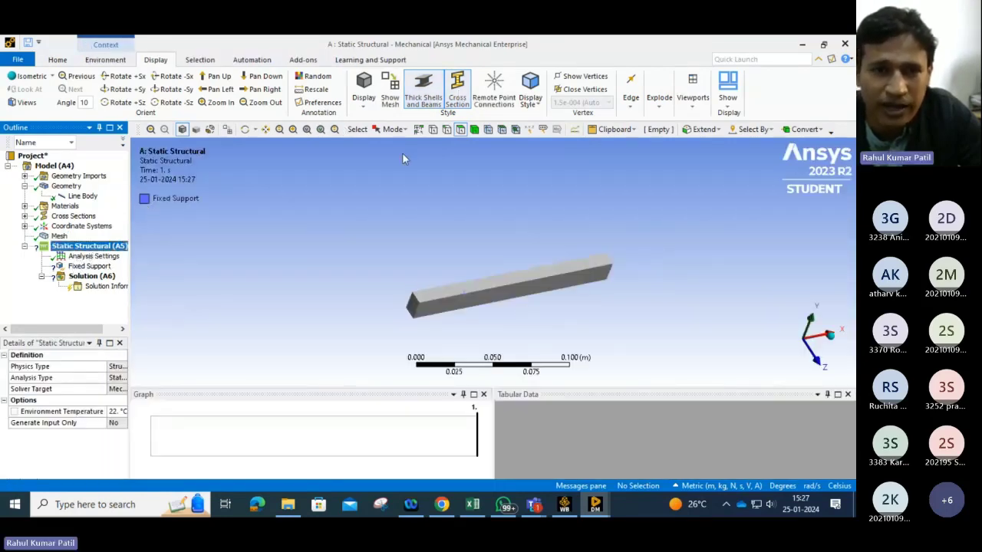
{"action": "left_click", "coordinate": [87, 266]}
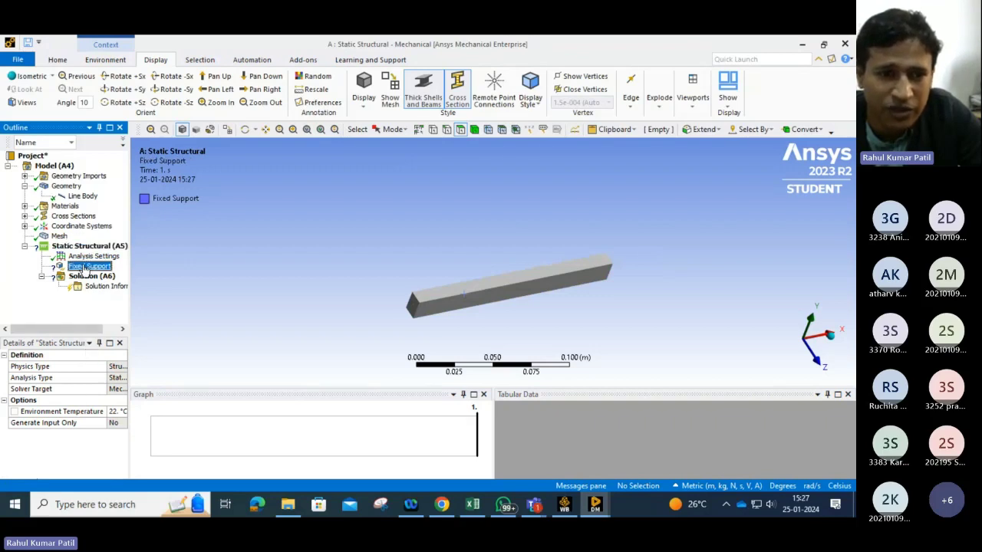
{"action": "left_click", "coordinate": [81, 379]}
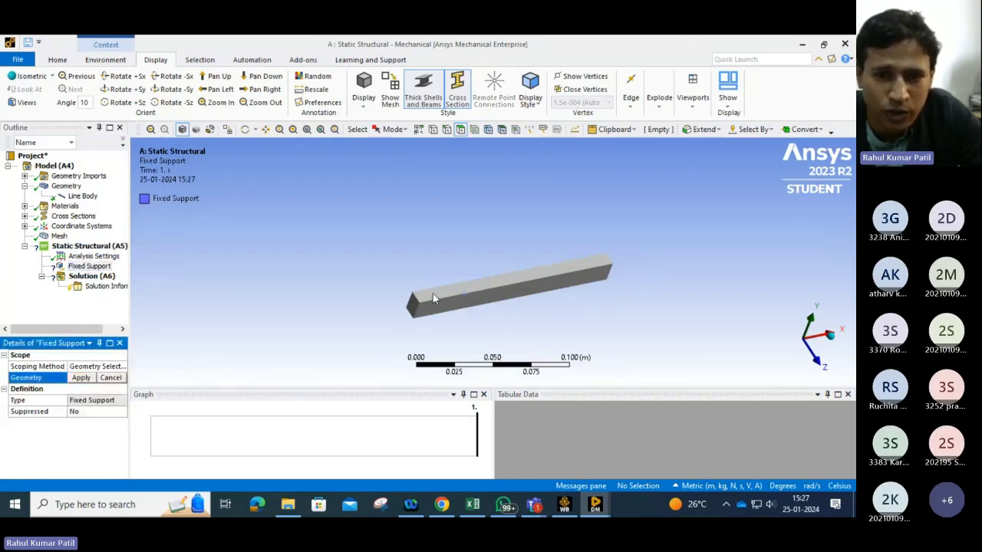
{"action": "left_click", "coordinate": [461, 129]}
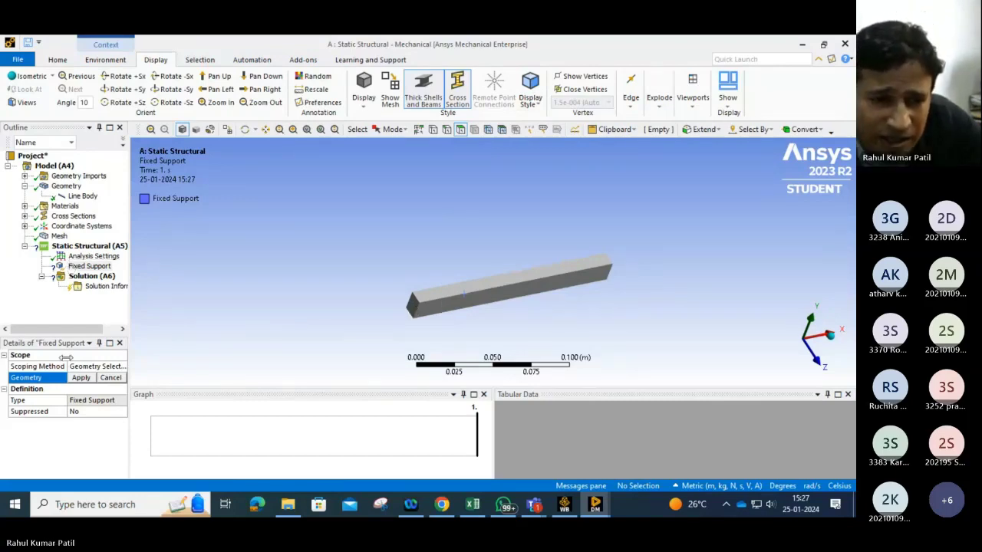
{"action": "left_click", "coordinate": [77, 381]}
{"action": "left_click", "coordinate": [81, 382]}
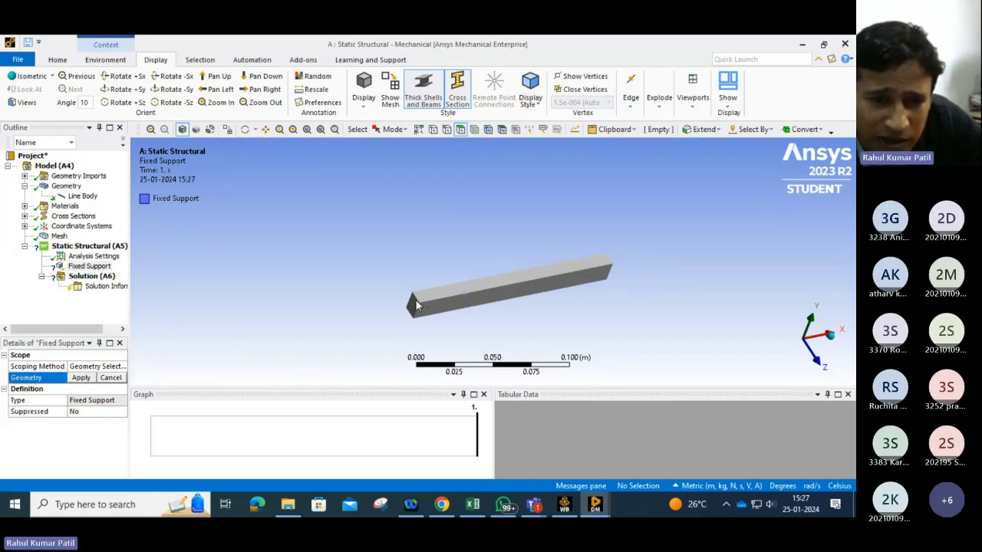
{"action": "left_click", "coordinate": [460, 131]}
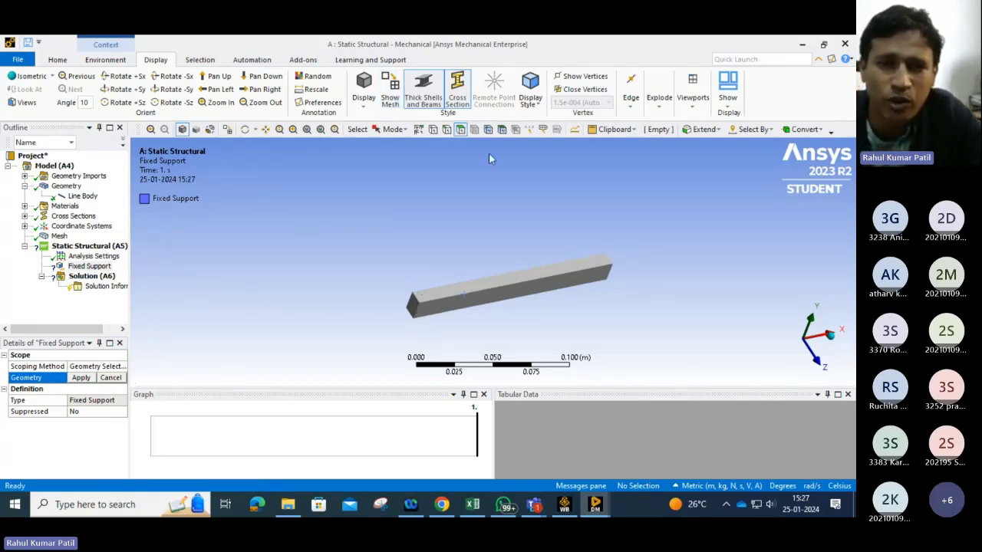
Step: Hide the solid cross-section display and scope the fixed support to the beam line's end vertex at the origin
{"action": "left_click", "coordinate": [465, 91]}
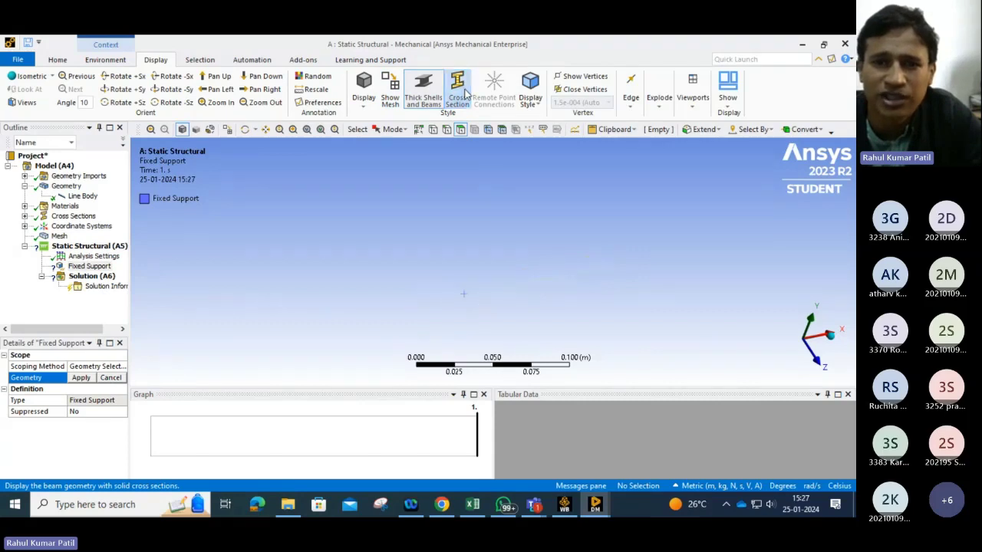
{"action": "scroll", "coordinate": [464, 314], "scroll_direction": "down", "scroll_amount": 3}
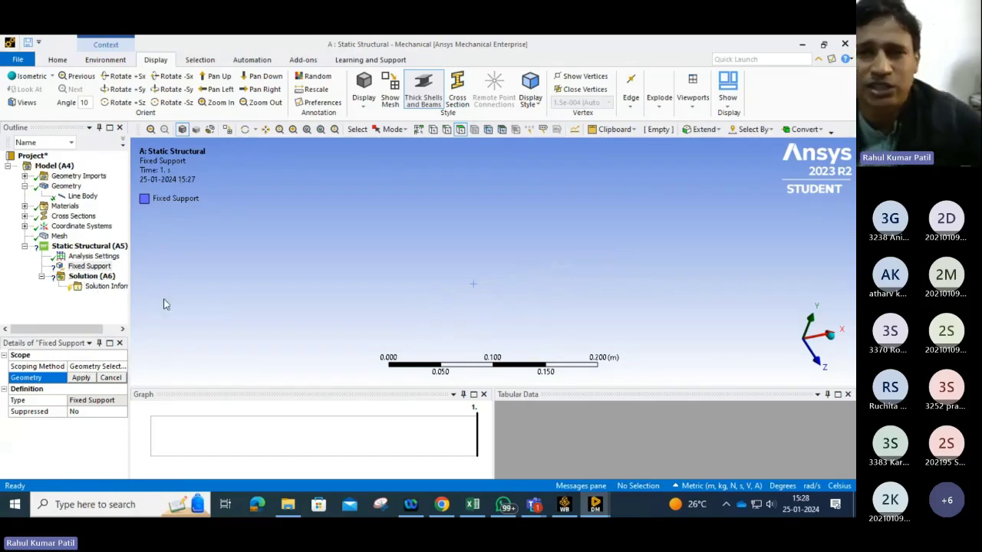
{"action": "left_click", "coordinate": [434, 130]}
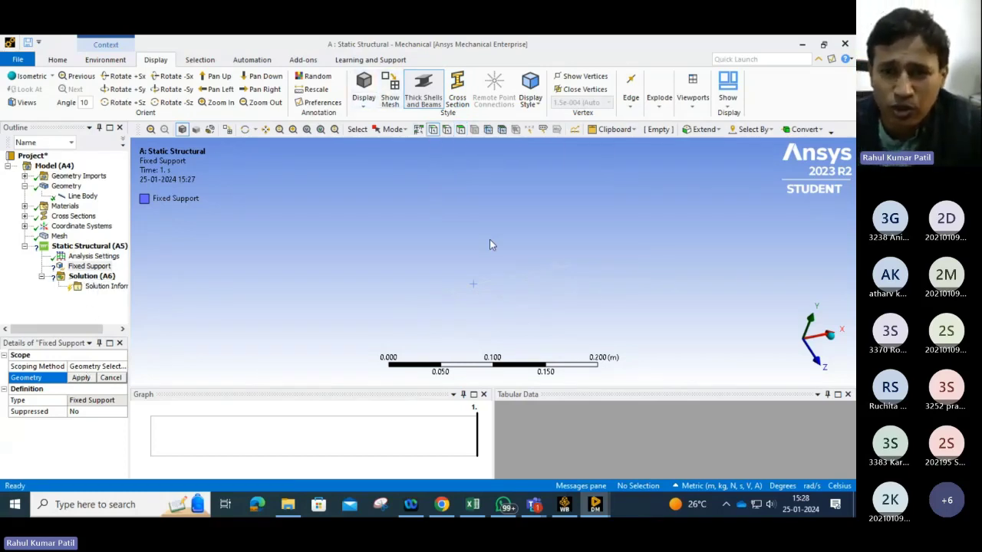
{"action": "scroll", "coordinate": [472, 289], "scroll_direction": "up", "scroll_amount": 3}
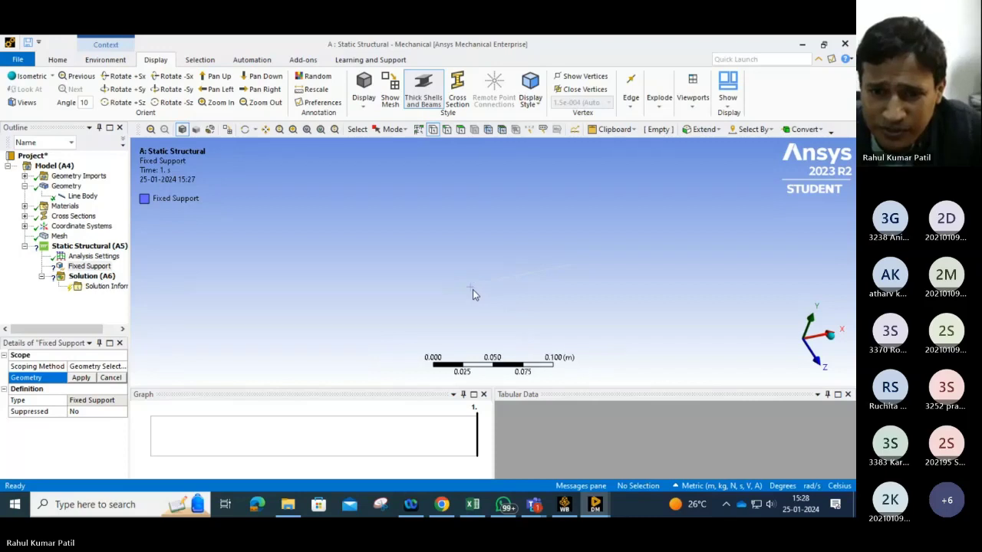
{"action": "scroll", "coordinate": [506, 305], "scroll_direction": "down", "scroll_amount": 3}
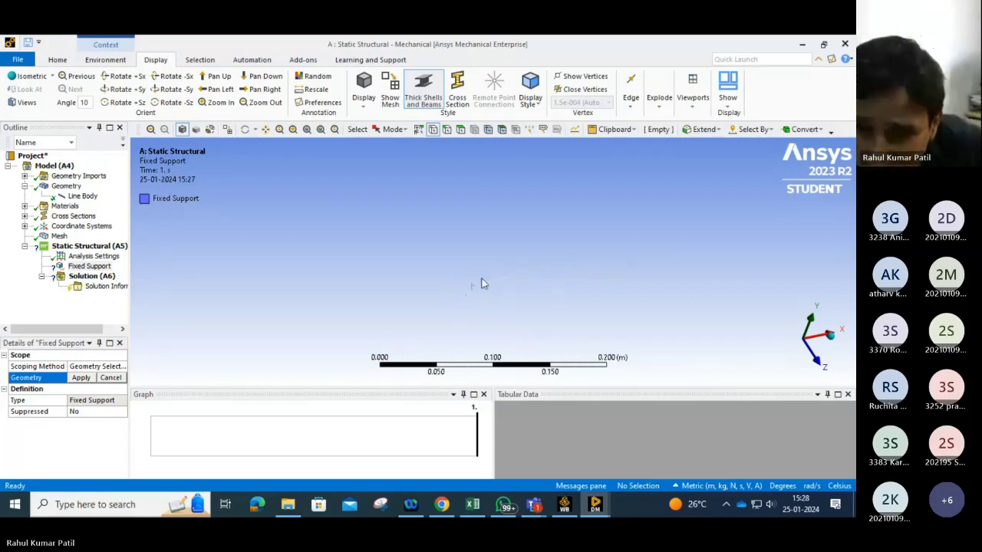
{"action": "left_click", "coordinate": [434, 293]}
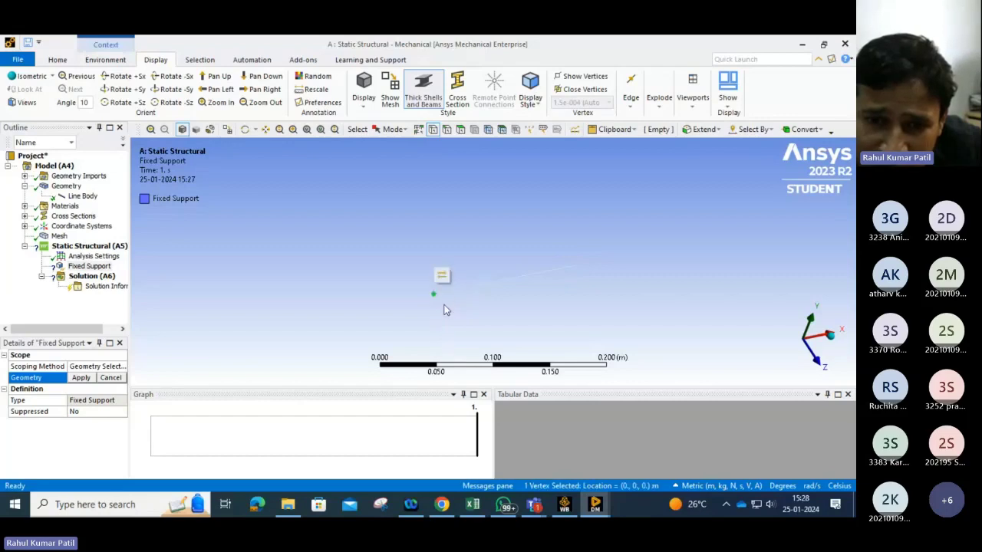
{"action": "left_click", "coordinate": [80, 378]}
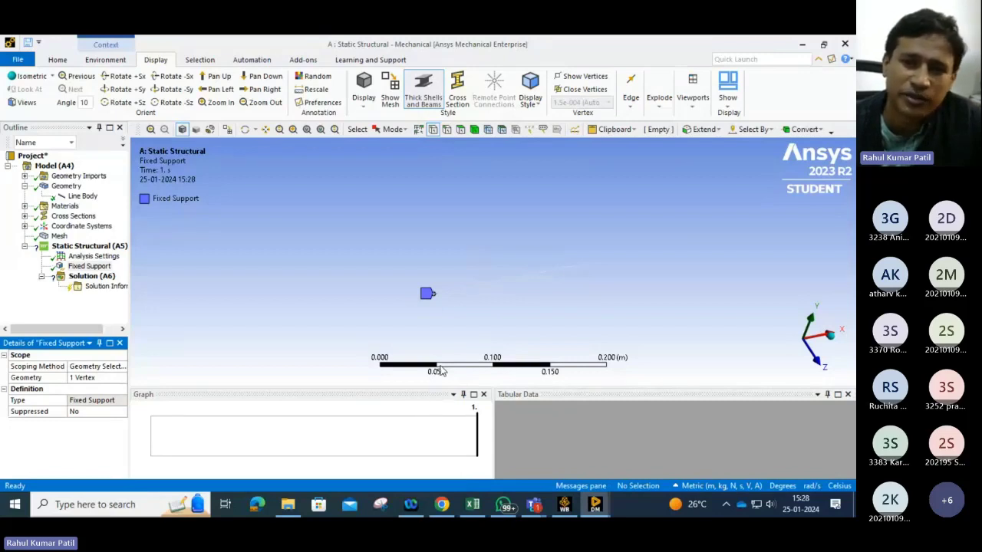
{"action": "scroll", "coordinate": [554, 276], "scroll_direction": "down", "scroll_amount": 2}
{"action": "scroll", "coordinate": [556, 280], "scroll_direction": "up", "scroll_amount": 4}
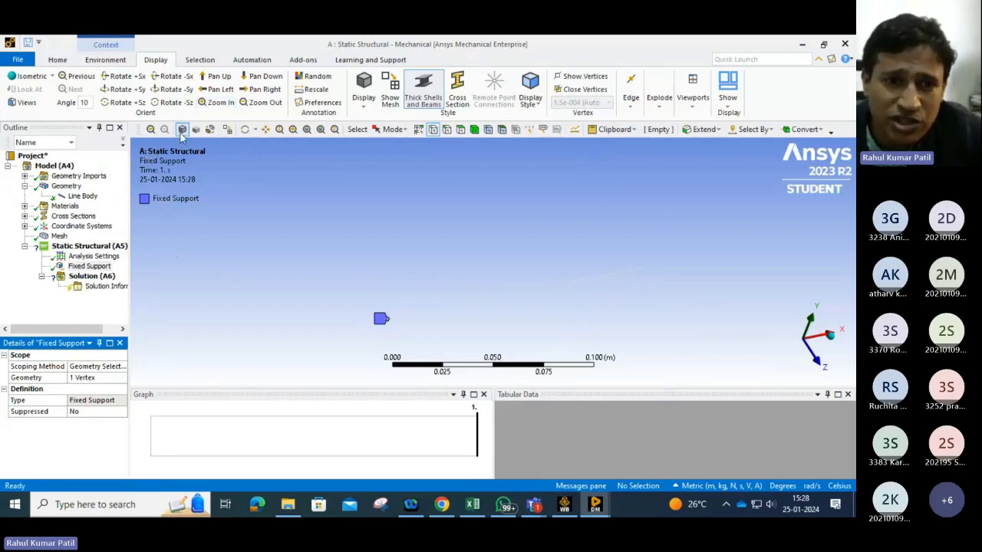
{"action": "left_click", "coordinate": [306, 129]}
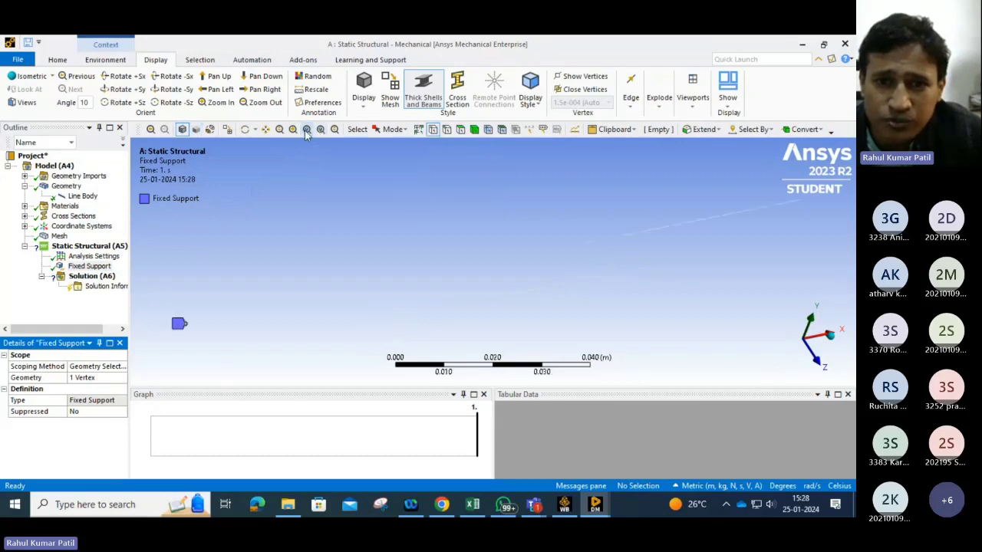
{"action": "left_click", "coordinate": [531, 100]}
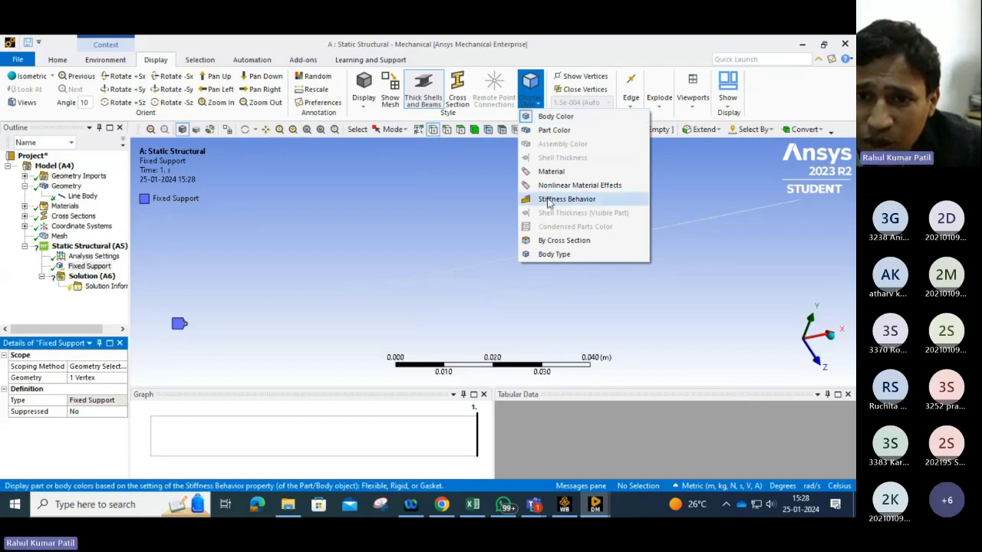
{"action": "left_click", "coordinate": [703, 178]}
{"action": "left_click", "coordinate": [697, 104]}
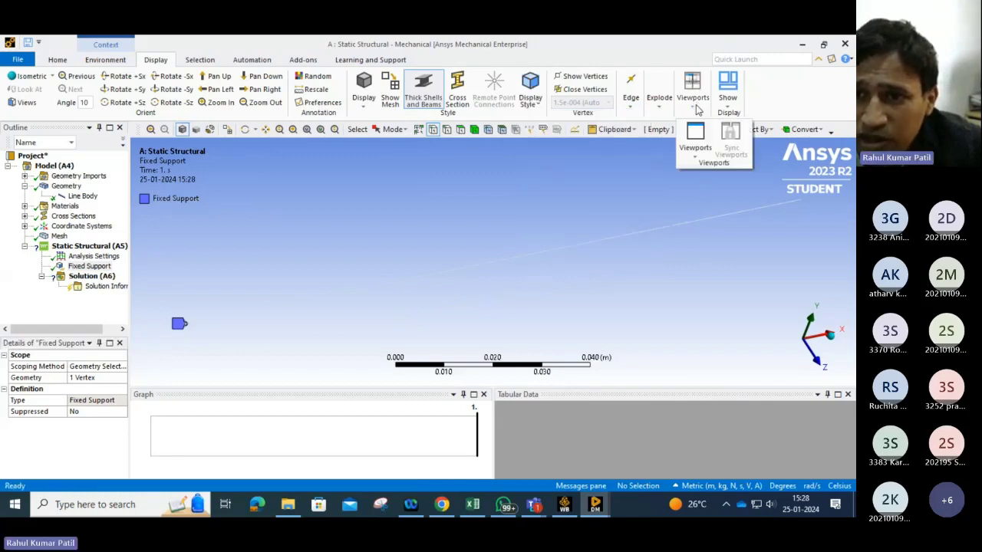
{"action": "left_click", "coordinate": [697, 150]}
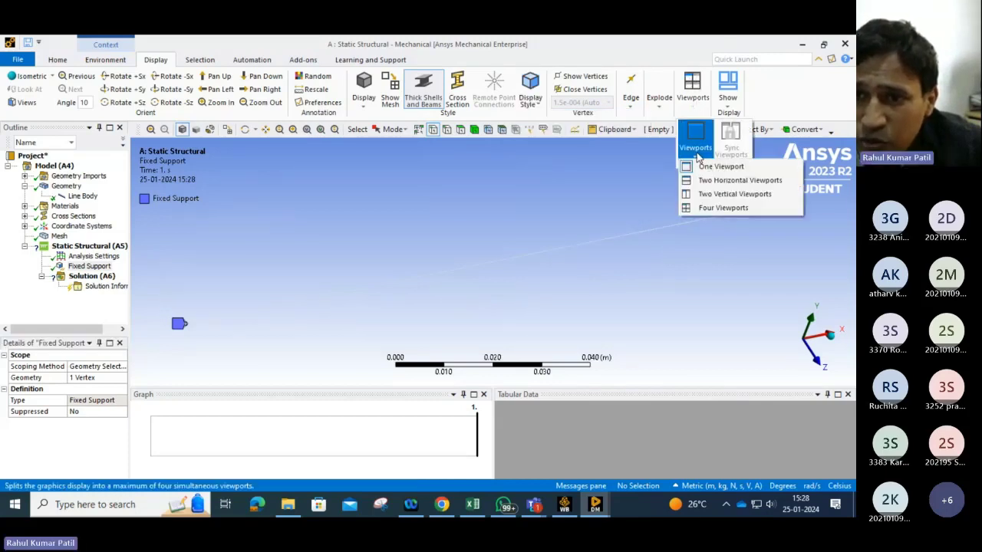
{"action": "left_click", "coordinate": [729, 107]}
{"action": "left_click", "coordinate": [574, 181]}
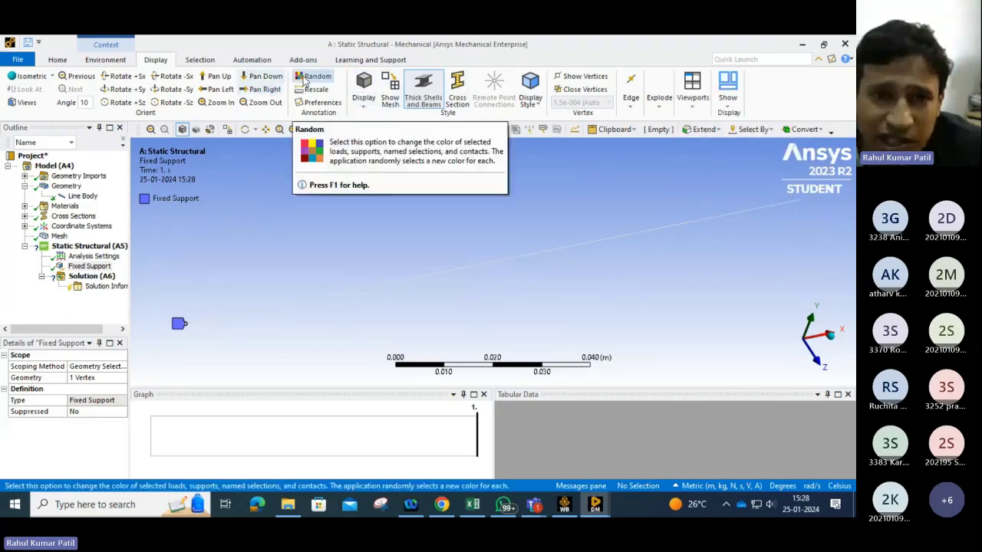
Step: Orient the model to the front view and examine the fixed support on the beam with solid cross-sections displayed
{"action": "left_click", "coordinate": [26, 103]}
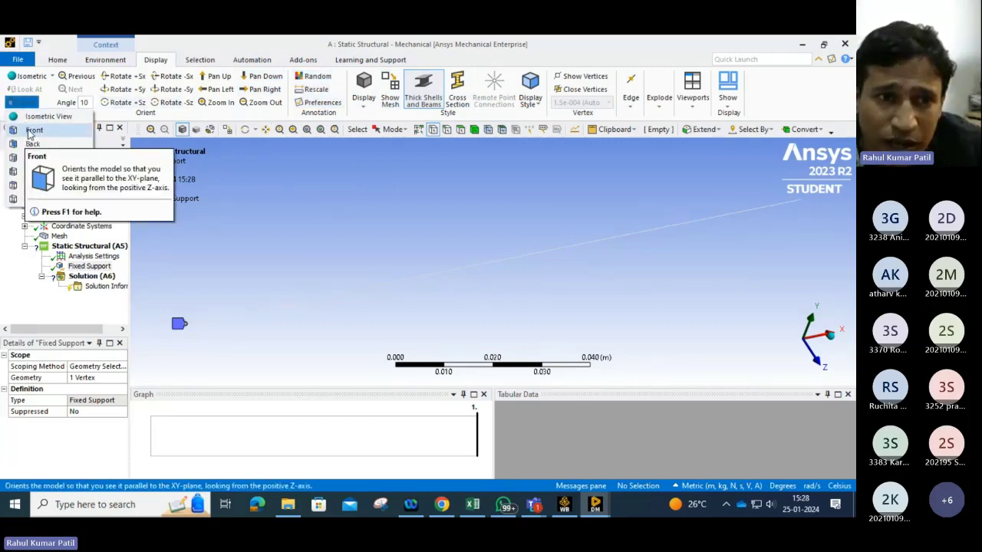
{"action": "left_click", "coordinate": [32, 131]}
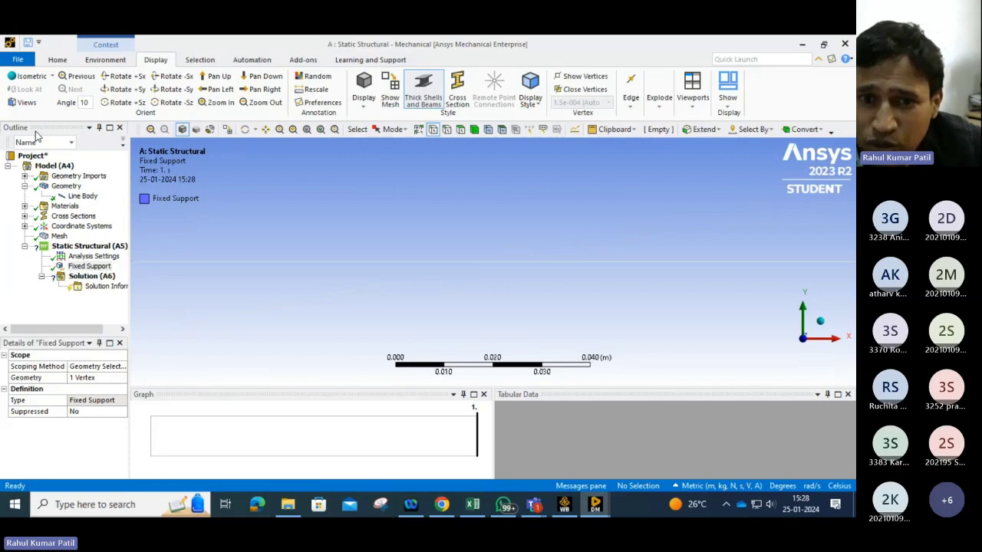
{"action": "scroll", "coordinate": [490, 253], "scroll_direction": "down", "scroll_amount": 5}
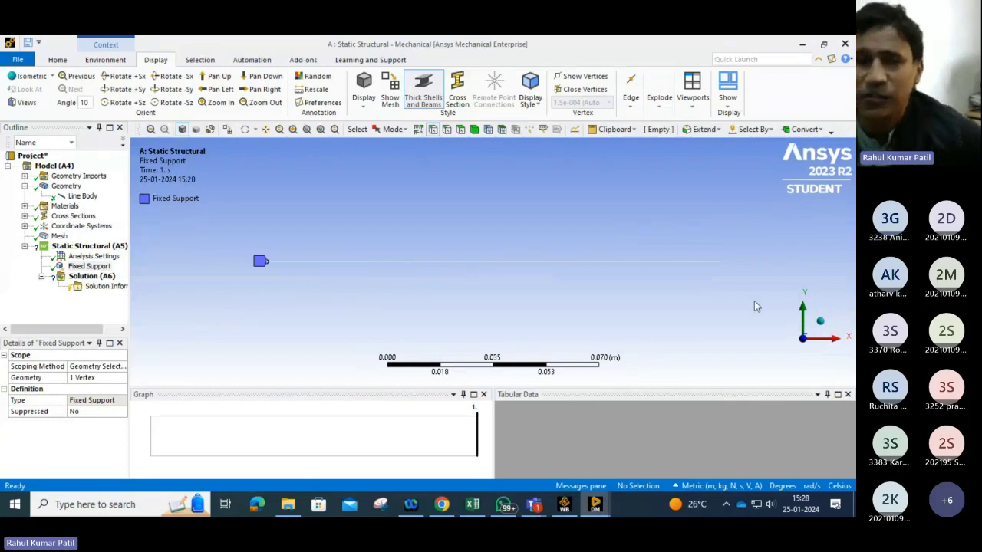
{"action": "left_click", "coordinate": [458, 88]}
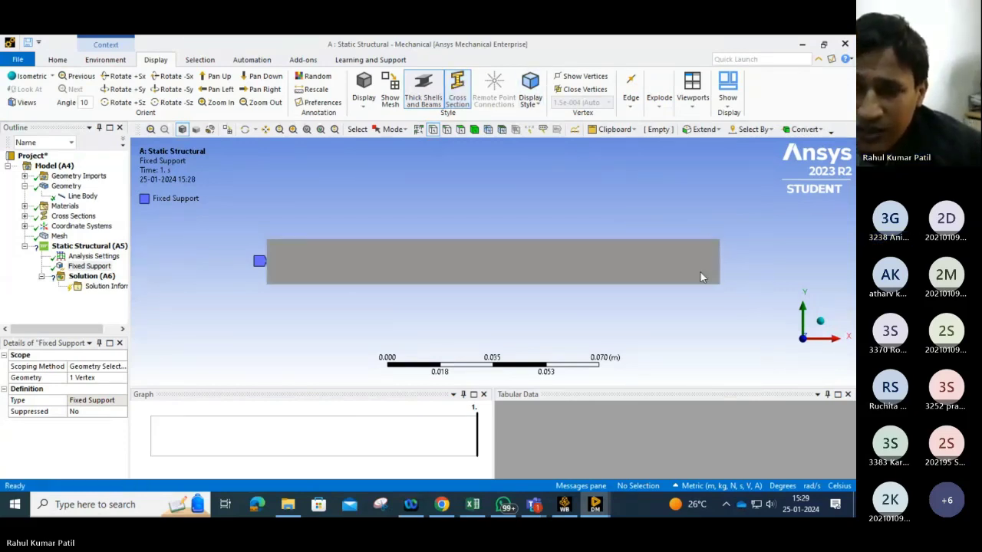
{"action": "scroll", "coordinate": [724, 228], "scroll_direction": "up", "scroll_amount": 1}
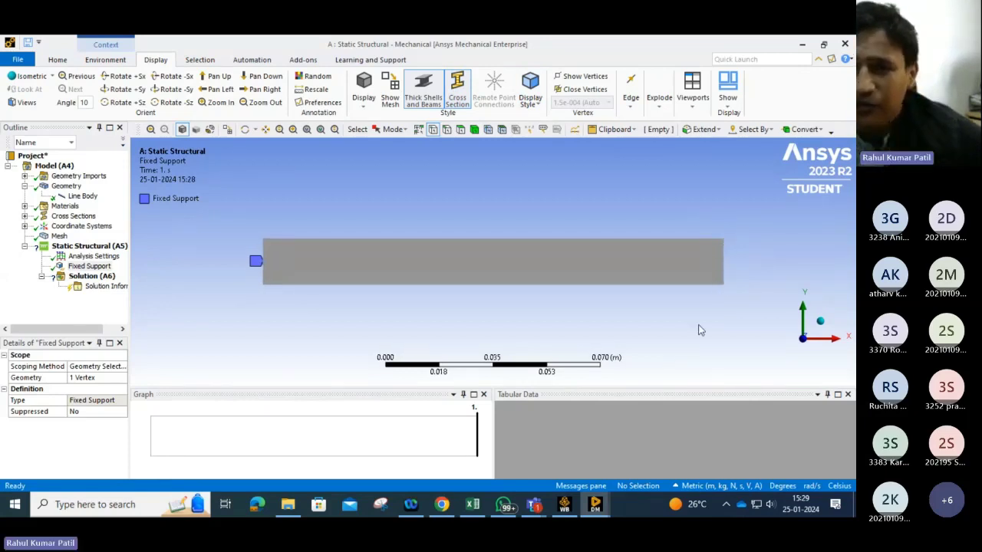
{"action": "middle_click_drag", "start_coordinate": [699, 329], "coordinate": [741, 274]}
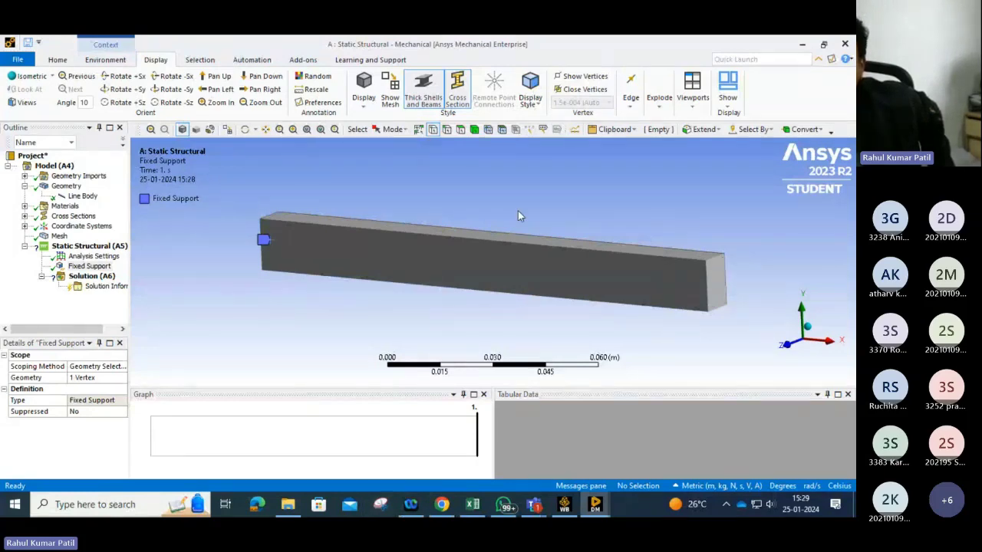
Step: Hide the solid cross-section display and orient the bare beam line to the front view
{"action": "left_click", "coordinate": [459, 89]}
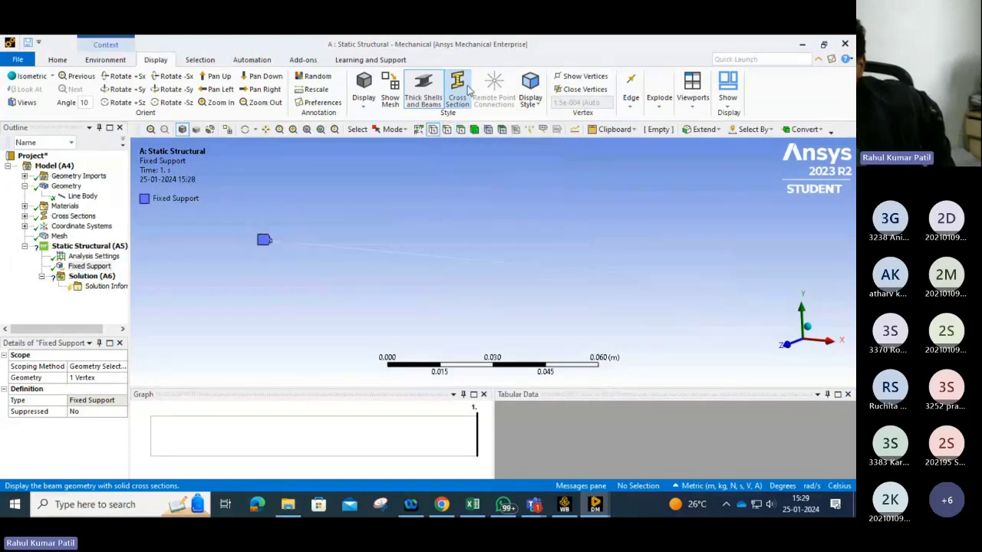
{"action": "left_click", "coordinate": [363, 98]}
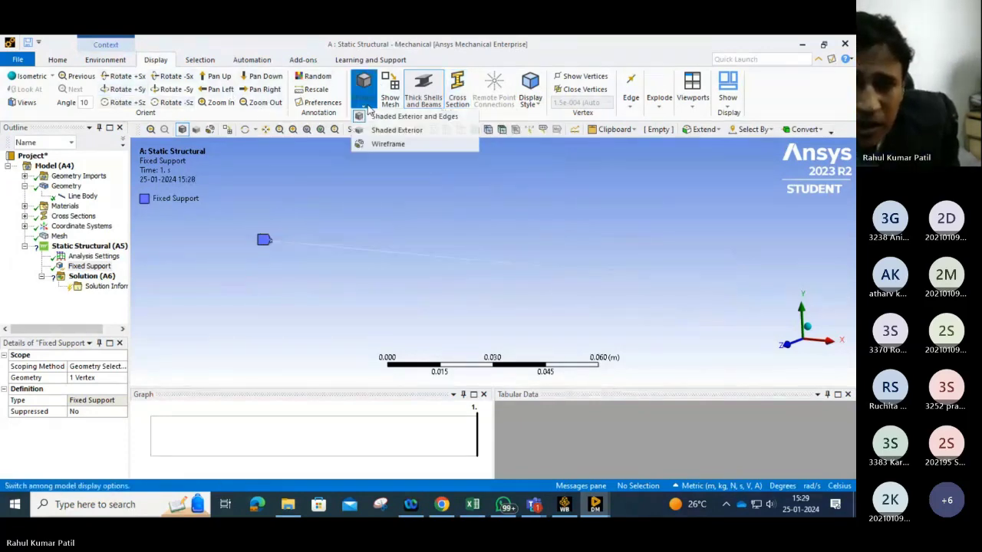
{"action": "left_click", "coordinate": [36, 103]}
{"action": "left_click", "coordinate": [34, 158]}
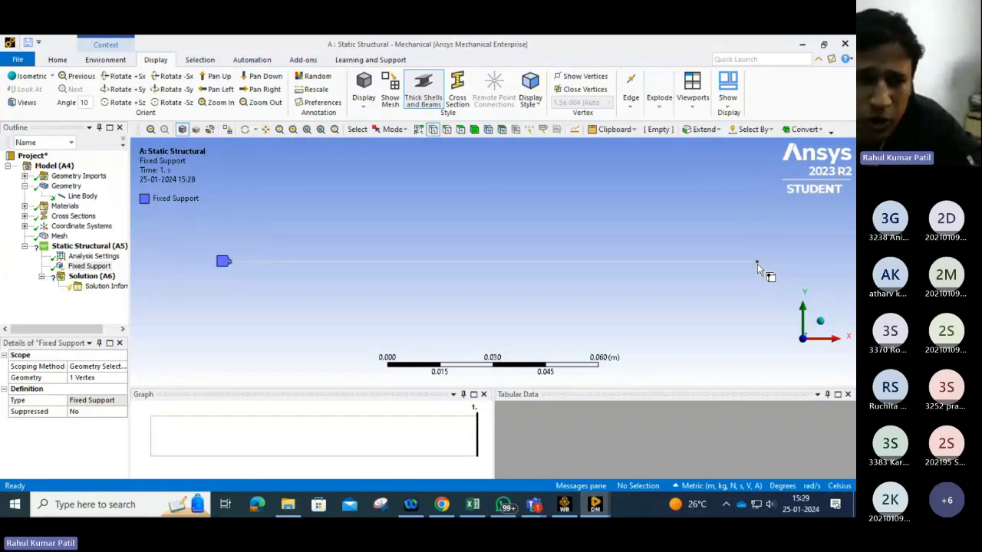
Step: Insert a force load in the static structural analysis and pick the beam line's free end vertex
{"action": "right_click", "coordinate": [91, 246]}
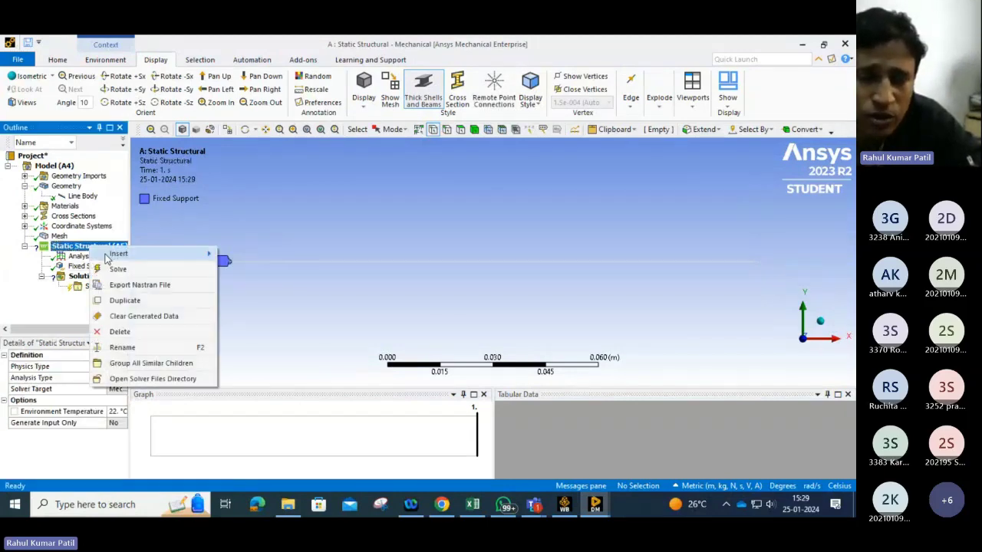
{"action": "mouse_move", "coordinate": [111, 259]}
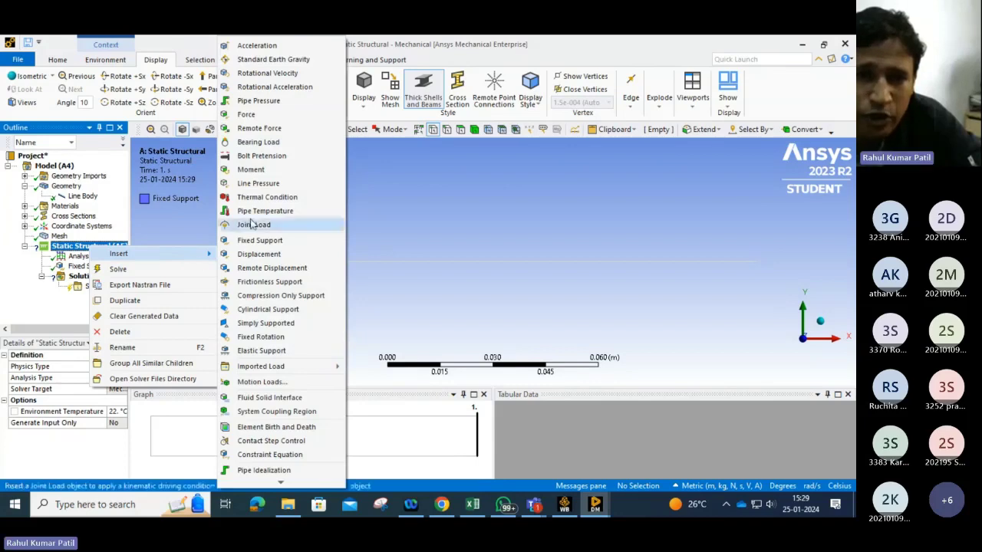
{"action": "left_click", "coordinate": [257, 116]}
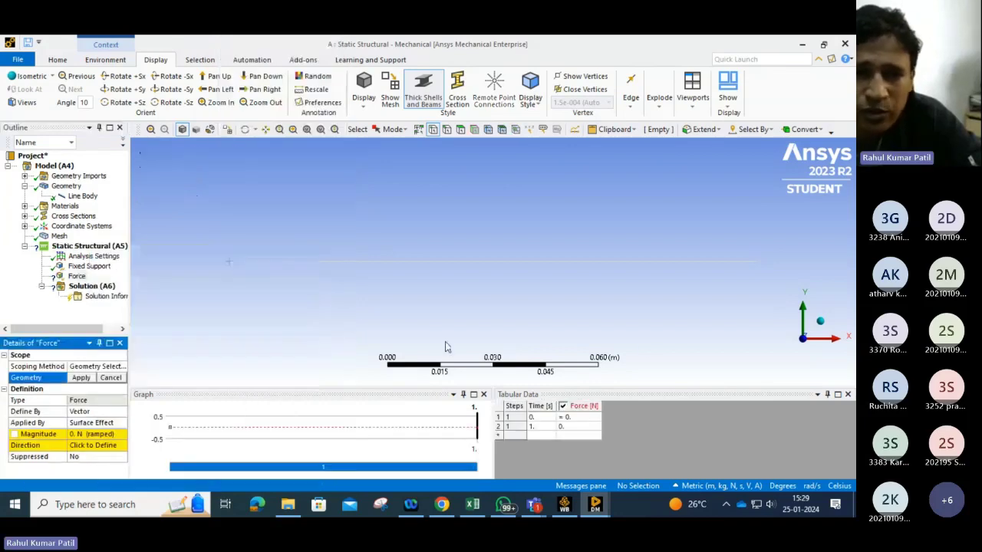
{"action": "left_click", "coordinate": [757, 264]}
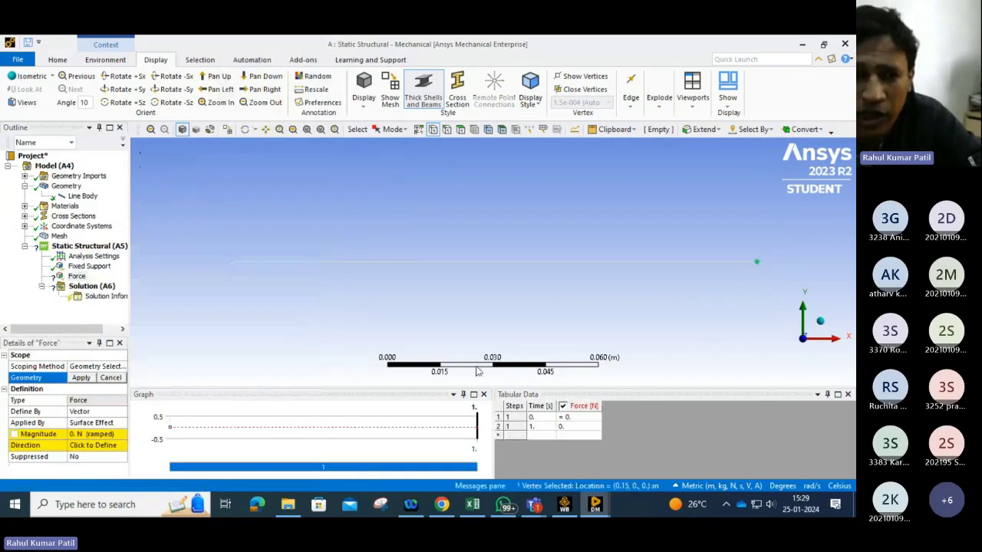
Step: Define the force by components with a Y component of 100 N and scope it to the picked end vertex
{"action": "left_click", "coordinate": [88, 412]}
{"action": "left_click", "coordinate": [121, 412]}
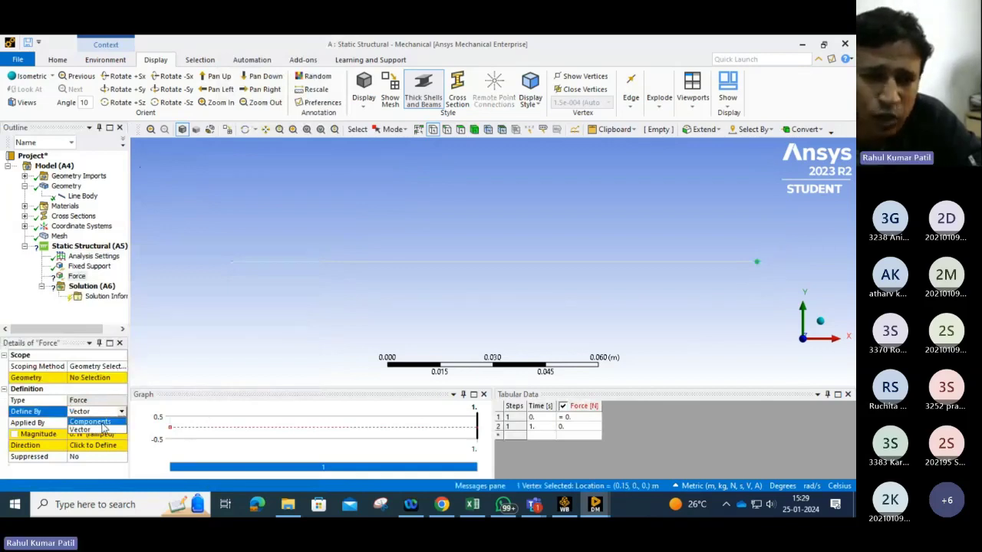
{"action": "left_click", "coordinate": [91, 422]}
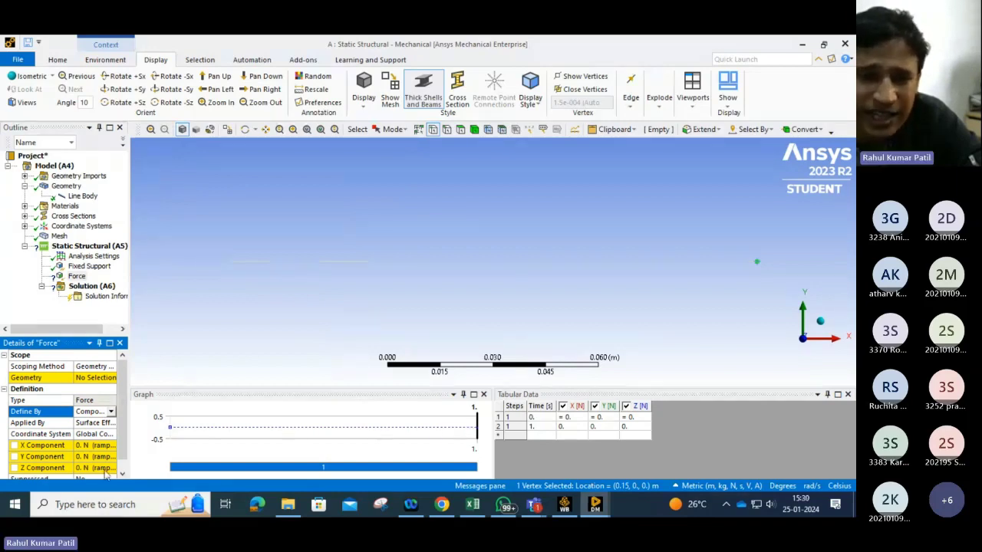
{"action": "left_click", "coordinate": [86, 458]}
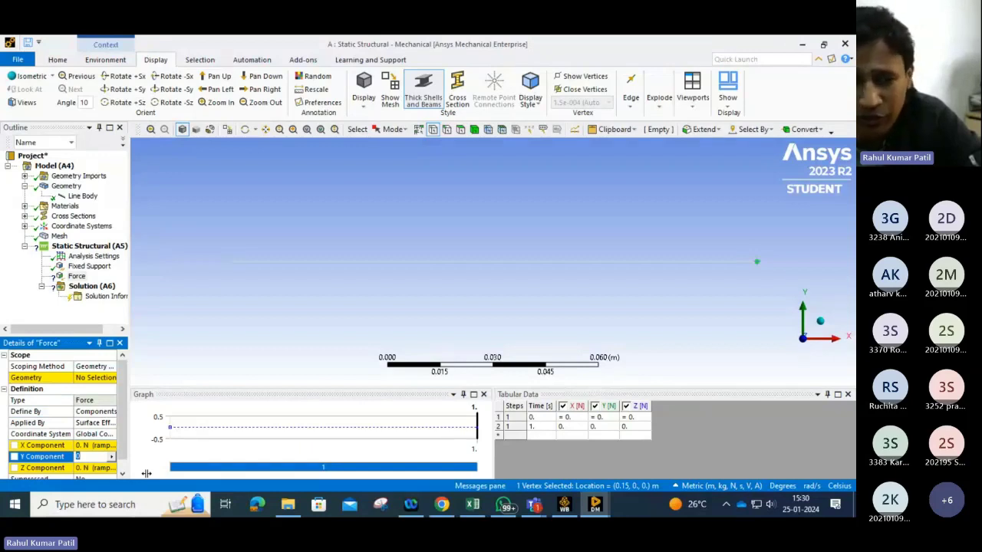
{"action": "type", "text": "10"}
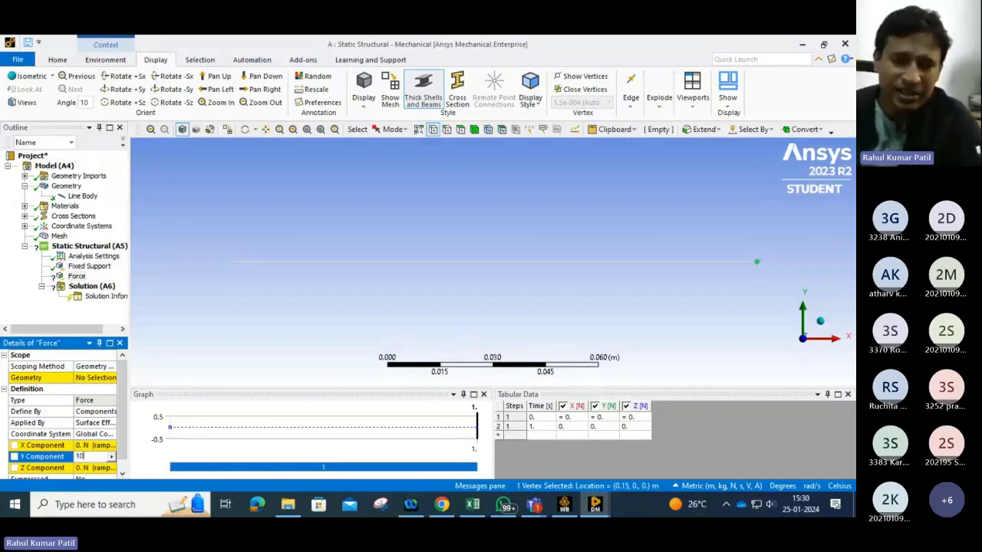
{"action": "type", "text": "0"}
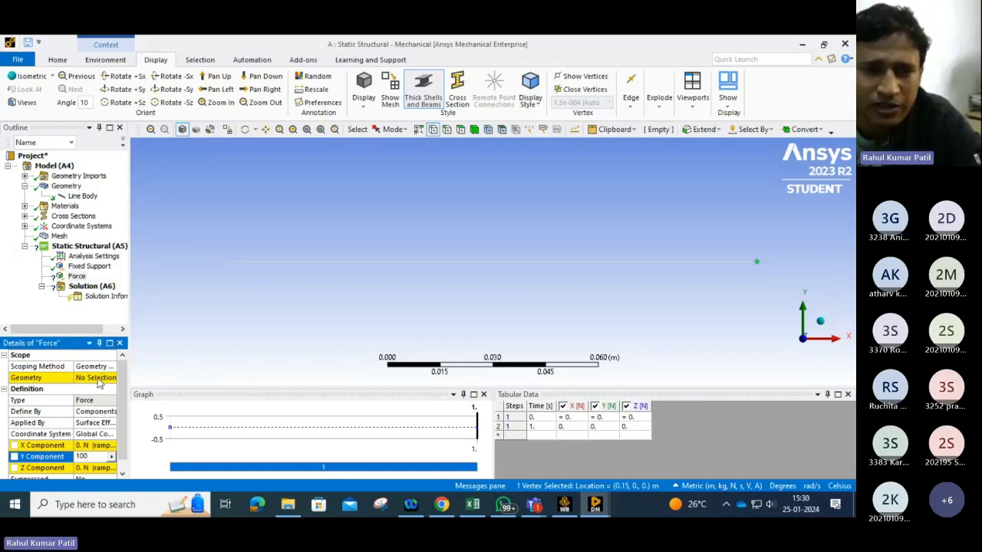
{"action": "left_click", "coordinate": [97, 379]}
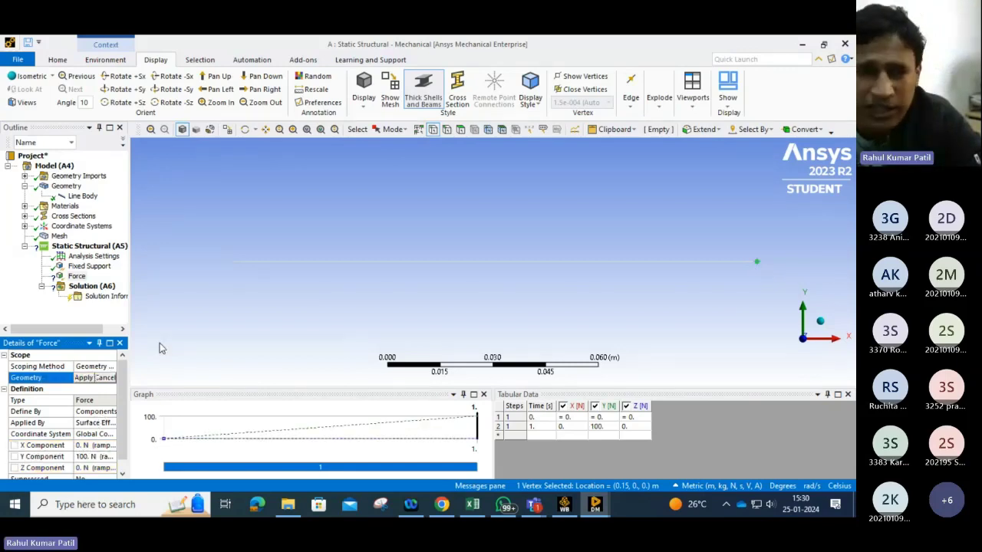
{"action": "left_click", "coordinate": [84, 377]}
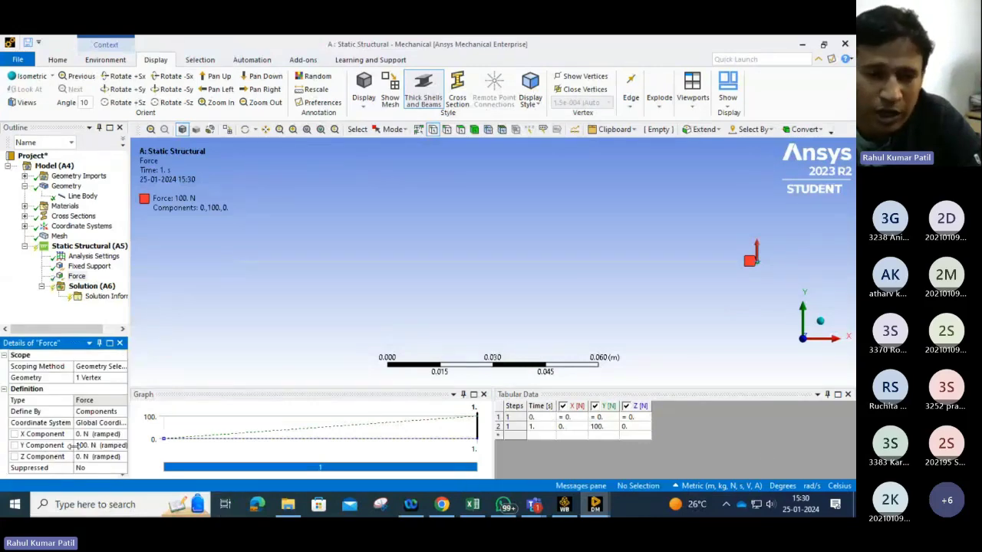
Step: Reverse the force to point downward by setting its Y component to -100 N
{"action": "left_click", "coordinate": [77, 445]}
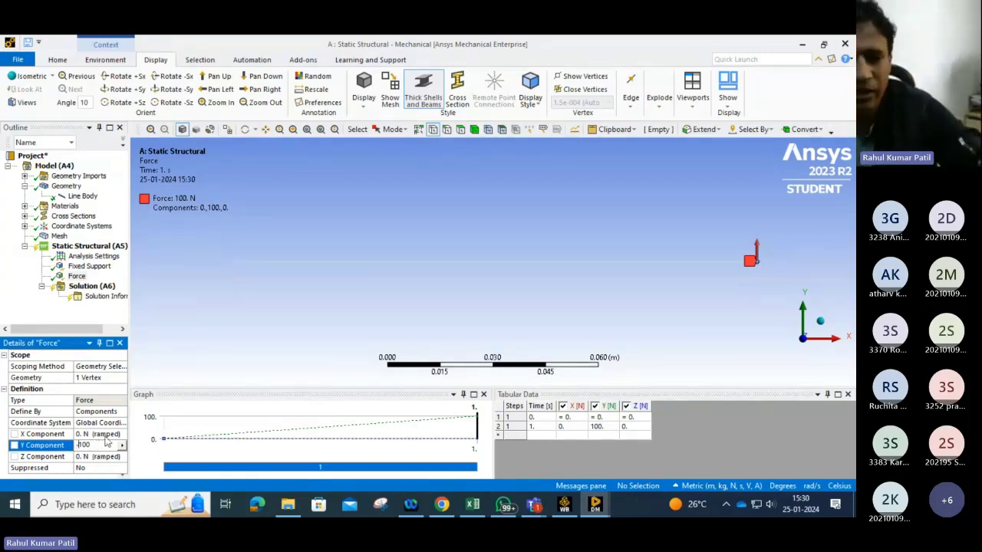
{"action": "type", "text": "-"}
{"action": "key", "text": "Return"}
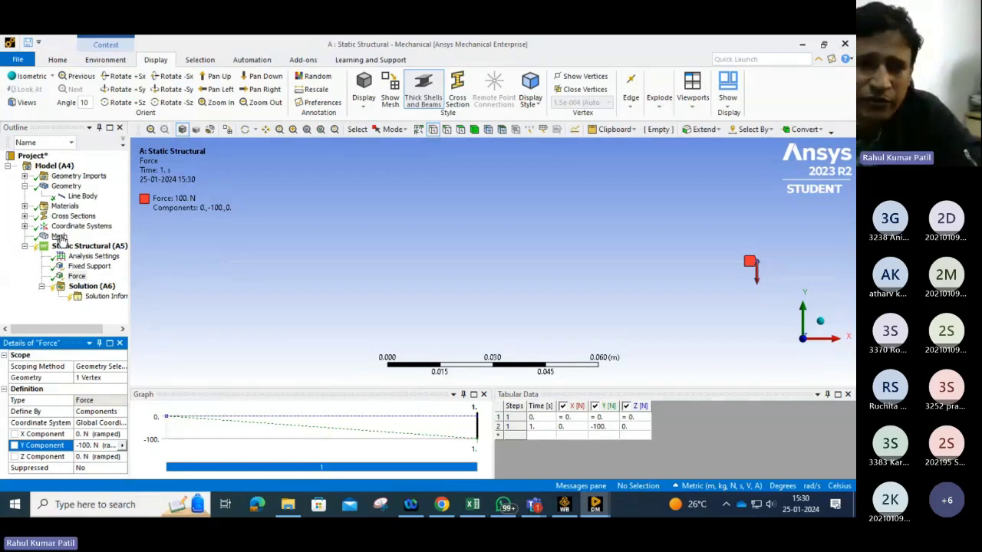
Step: Show all boundary conditions together on the beam with solid cross-sections displayed in the isometric view
{"action": "left_click", "coordinate": [75, 247]}
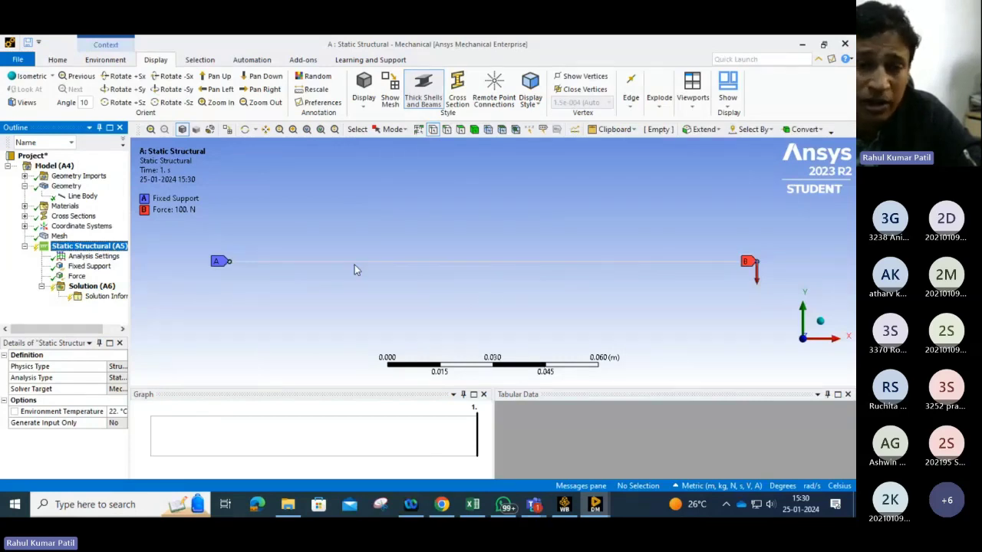
{"action": "left_click", "coordinate": [457, 98]}
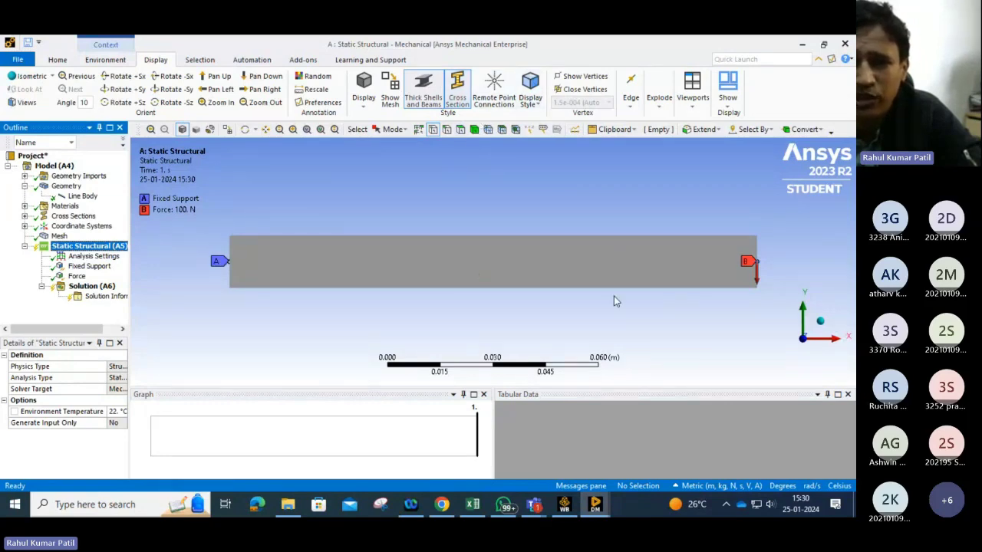
{"action": "left_click", "coordinate": [30, 77]}
{"action": "scroll", "coordinate": [734, 298], "scroll_direction": "down", "scroll_amount": 2}
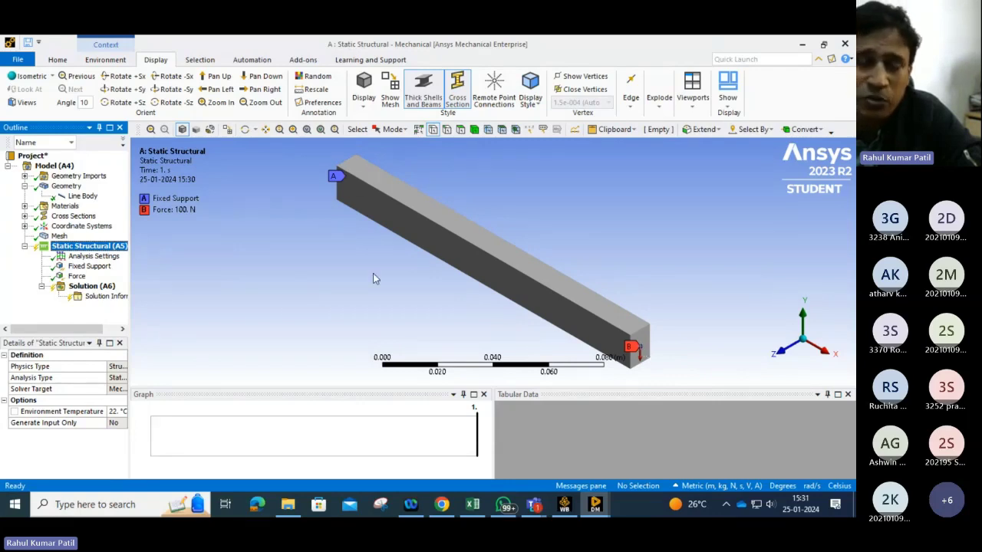
Step: Insert a Total Deformation result under the solution
{"action": "left_click", "coordinate": [77, 286]}
{"action": "right_click", "coordinate": [74, 288]}
{"action": "mouse_move", "coordinate": [97, 296]}
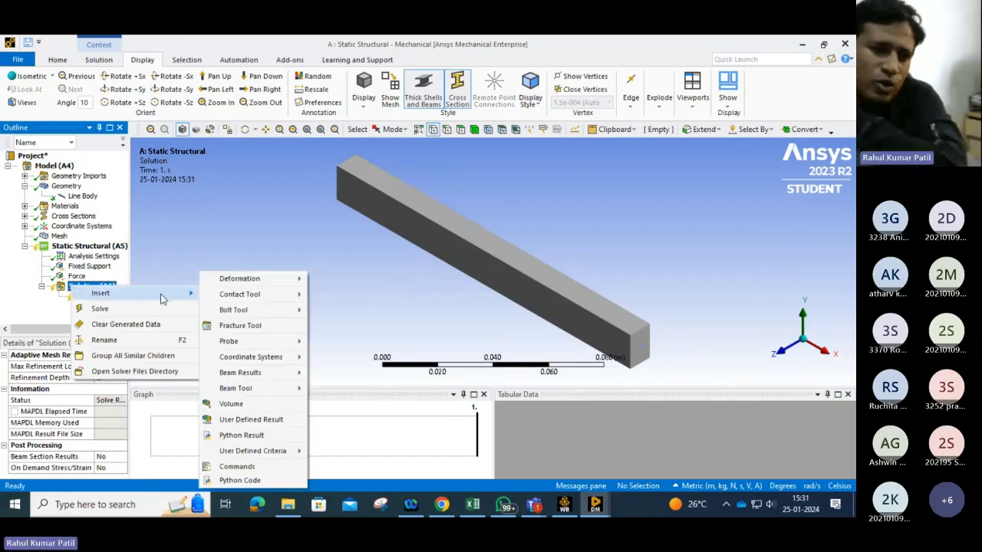
{"action": "mouse_move", "coordinate": [274, 279]}
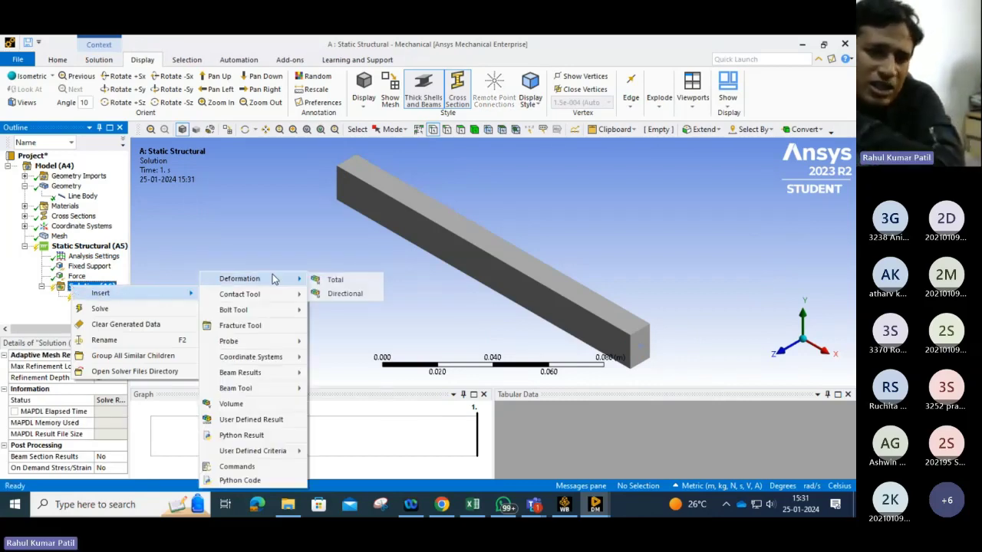
{"action": "left_click", "coordinate": [336, 281]}
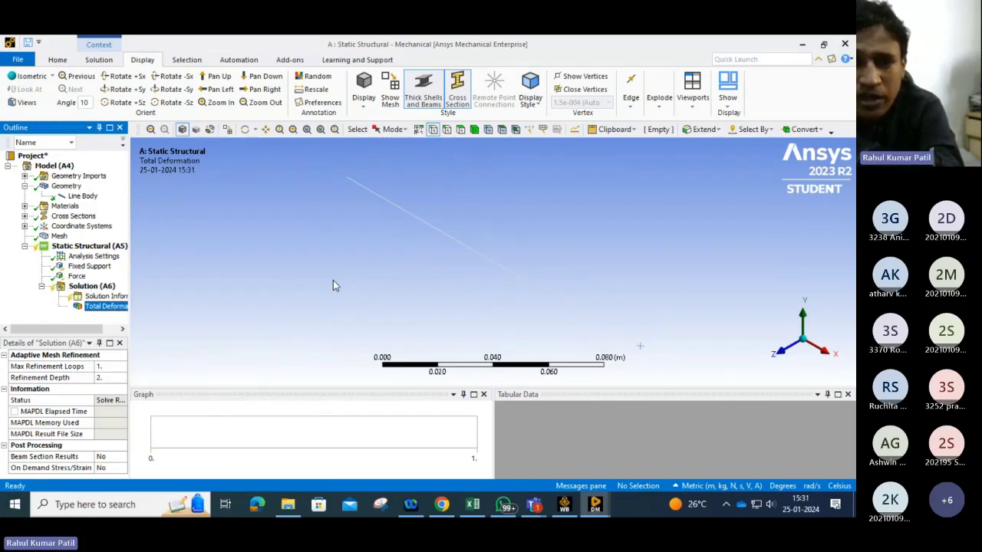
Step: Insert a Bending Moment beam result under the solution
{"action": "left_click", "coordinate": [90, 286]}
{"action": "right_click", "coordinate": [96, 285]}
{"action": "mouse_move", "coordinate": [153, 293]}
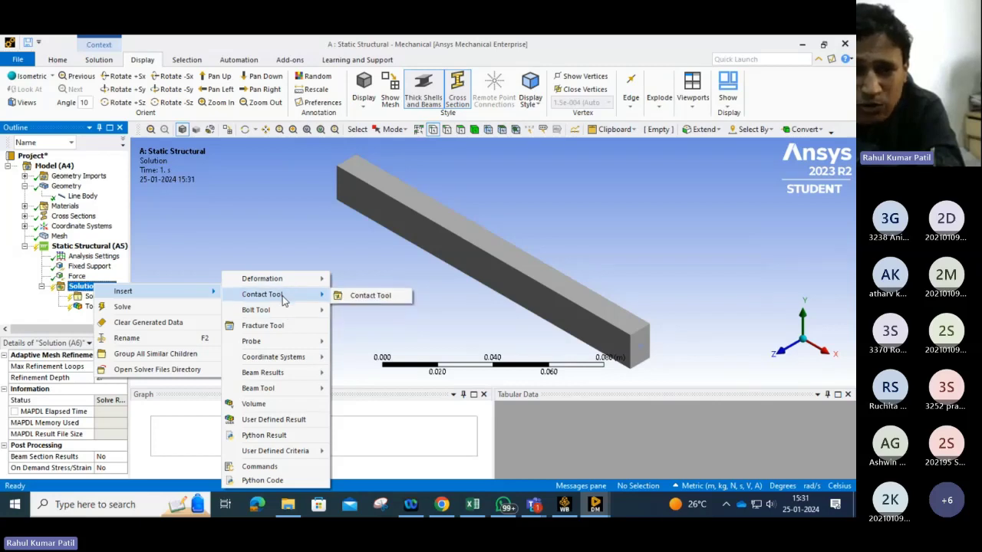
{"action": "mouse_move", "coordinate": [300, 285]}
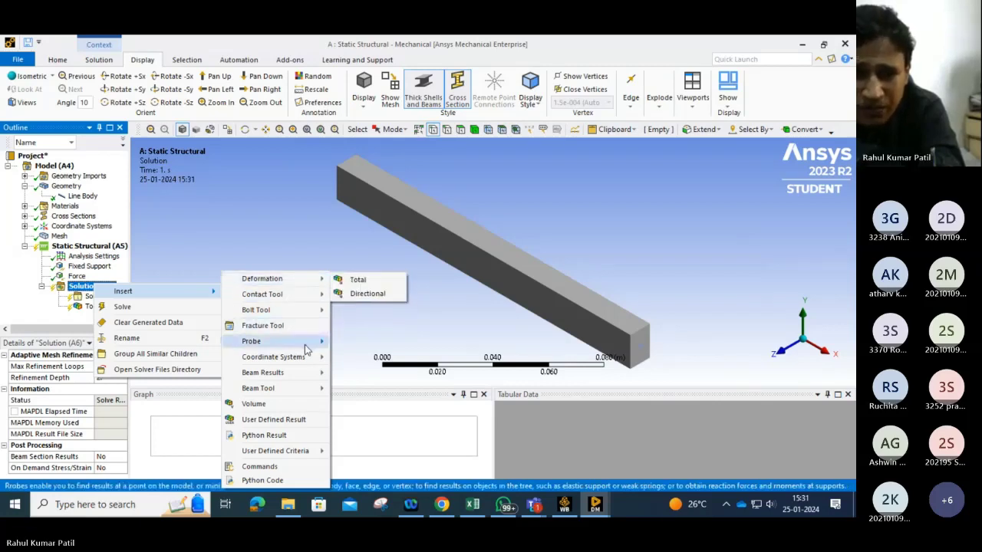
{"action": "mouse_move", "coordinate": [305, 344]}
{"action": "mouse_move", "coordinate": [301, 365]}
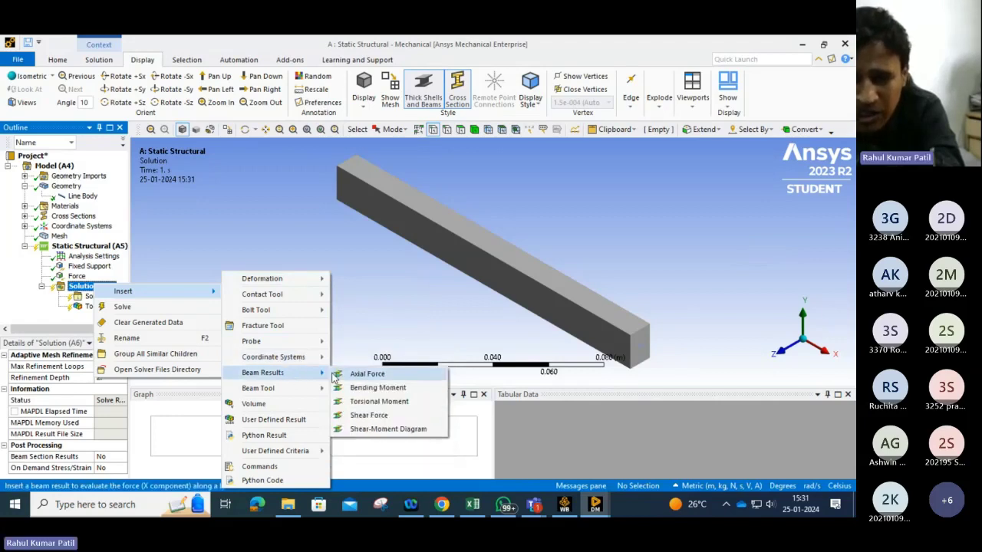
{"action": "left_click", "coordinate": [383, 390]}
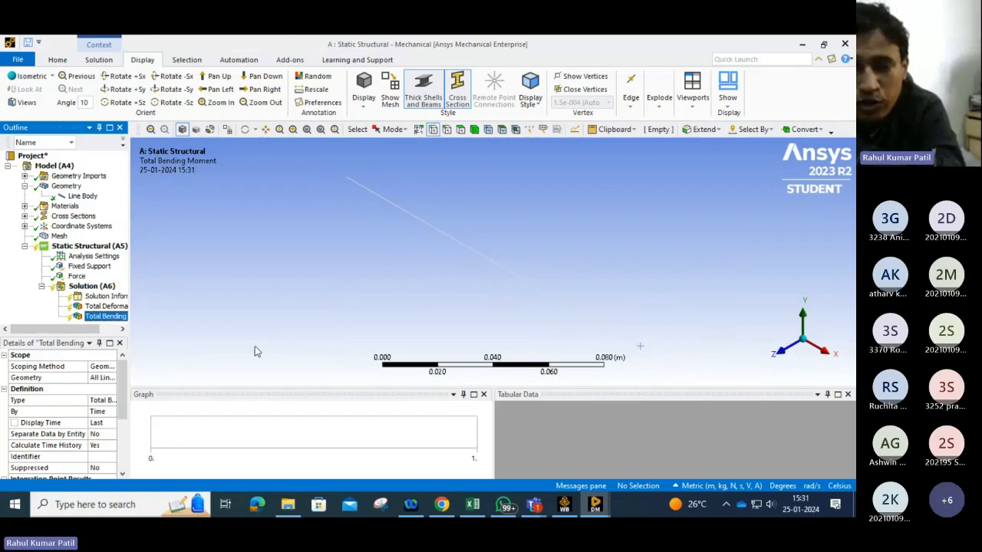
{"action": "scroll", "coordinate": [605, 293], "scroll_direction": "down", "scroll_amount": 2}
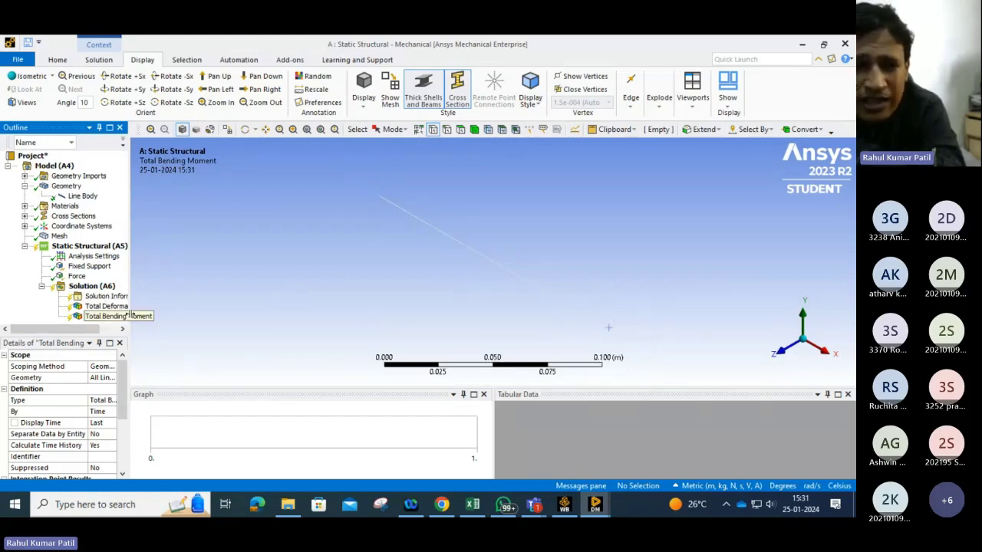
Step: Add an Axial Force beam result to the solution
{"action": "left_click", "coordinate": [91, 287]}
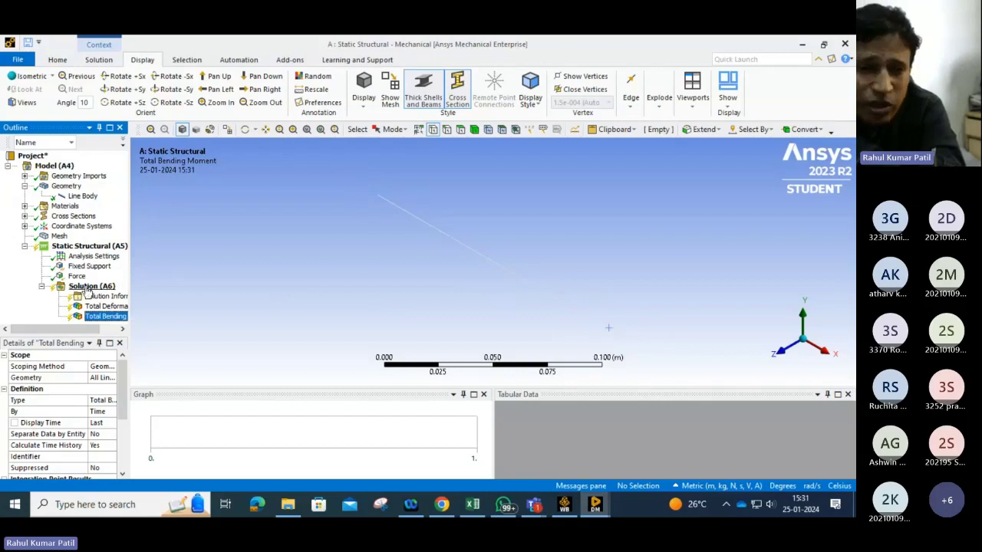
{"action": "right_click", "coordinate": [89, 290]}
{"action": "mouse_move", "coordinate": [123, 294]}
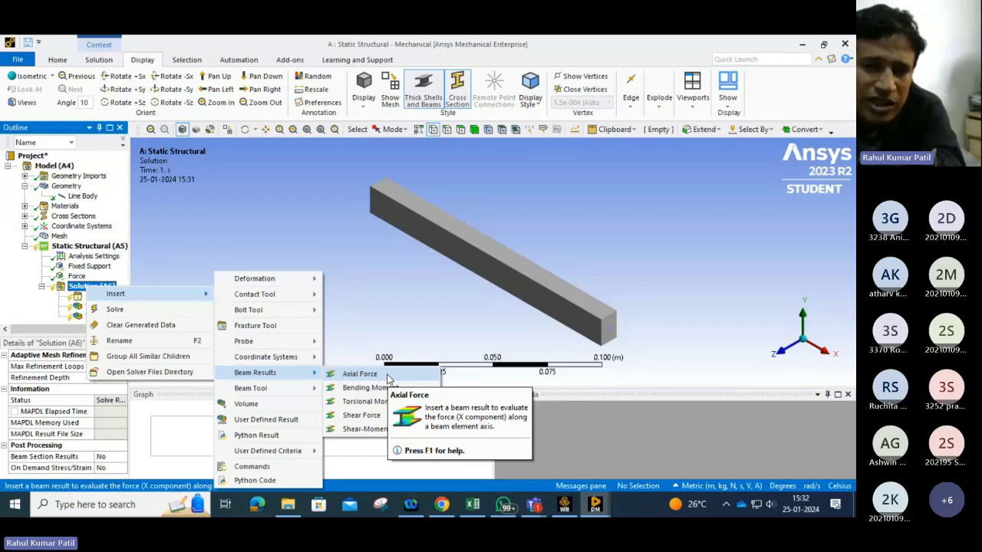
{"action": "left_click", "coordinate": [361, 374]}
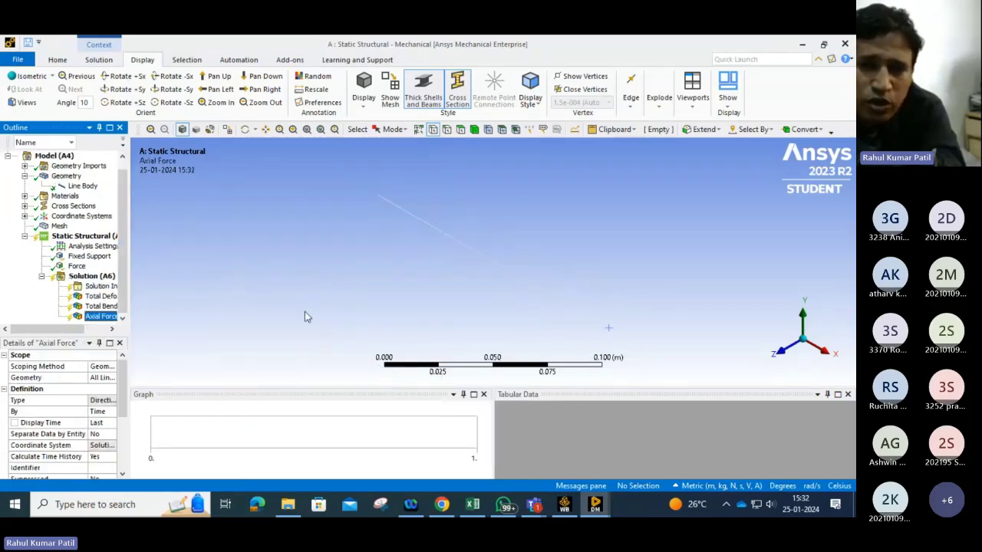
Step: Insert a Shear-Moment Diagram beam result and try to define its path from the beam's end vertices
{"action": "right_click", "coordinate": [92, 277]}
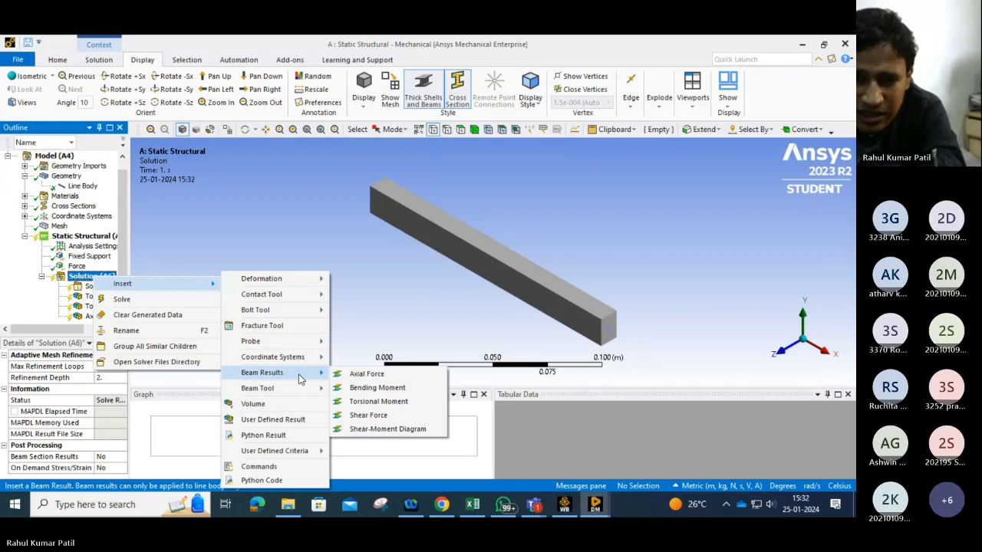
{"action": "left_click", "coordinate": [373, 431]}
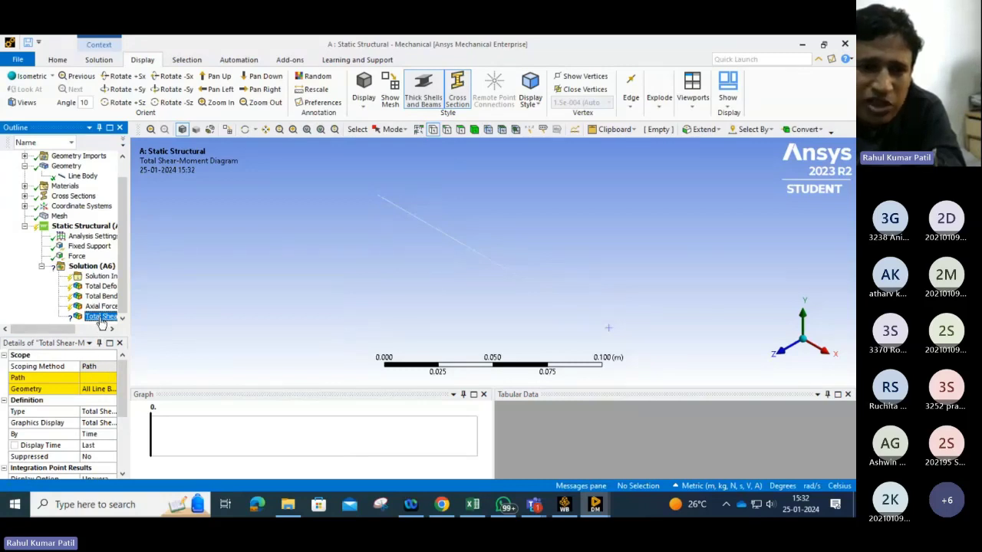
{"action": "left_click", "coordinate": [100, 392]}
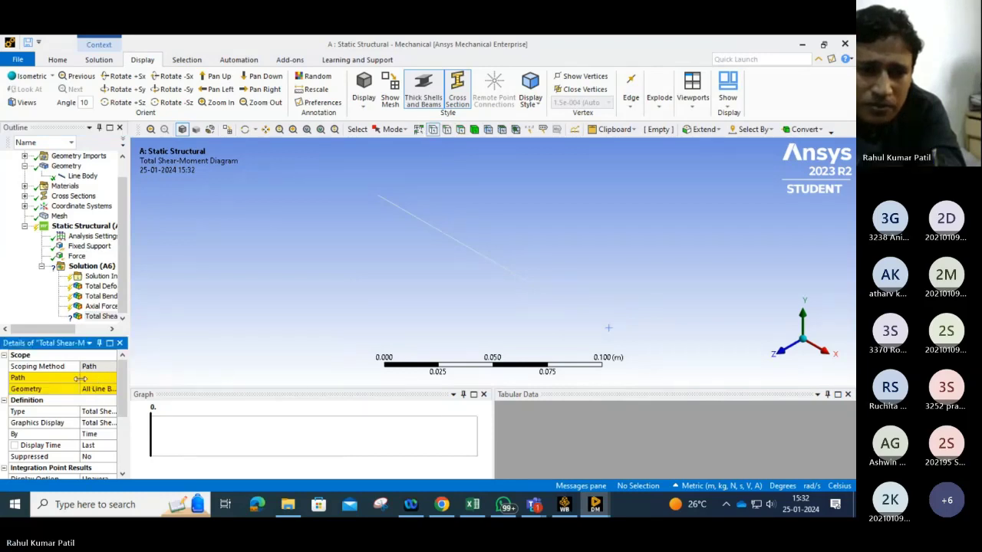
{"action": "left_click", "coordinate": [93, 379]}
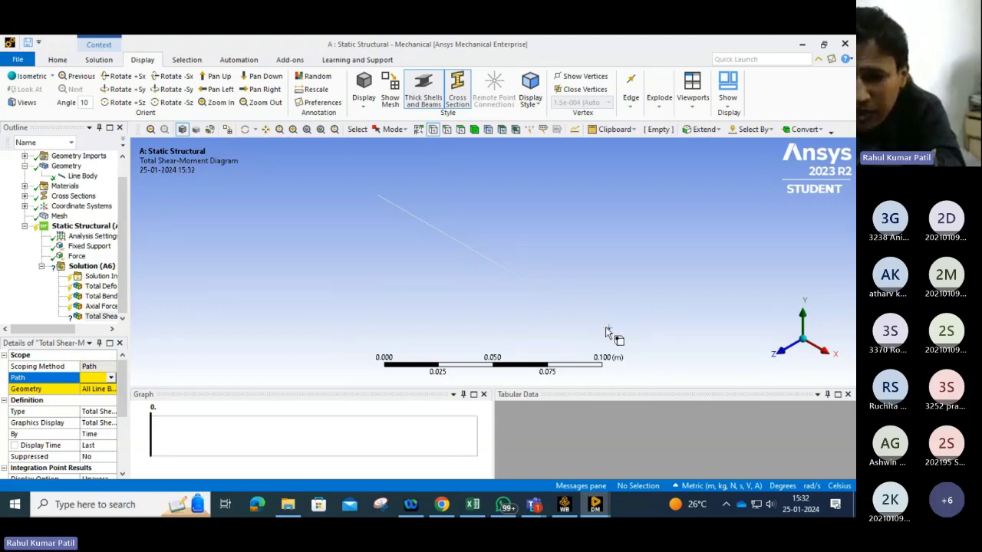
{"action": "left_click", "coordinate": [377, 195]}
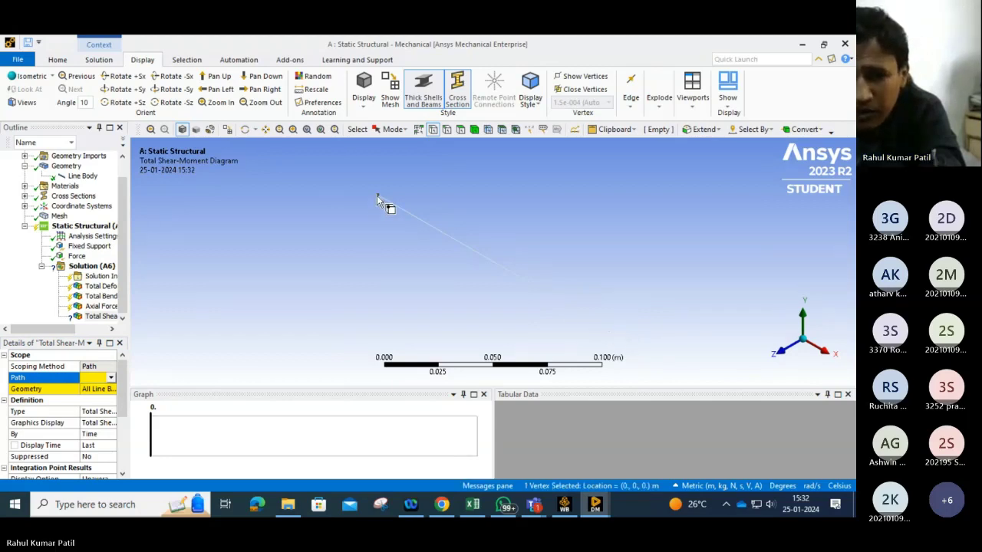
{"action": "left_click", "coordinate": [609, 329]}
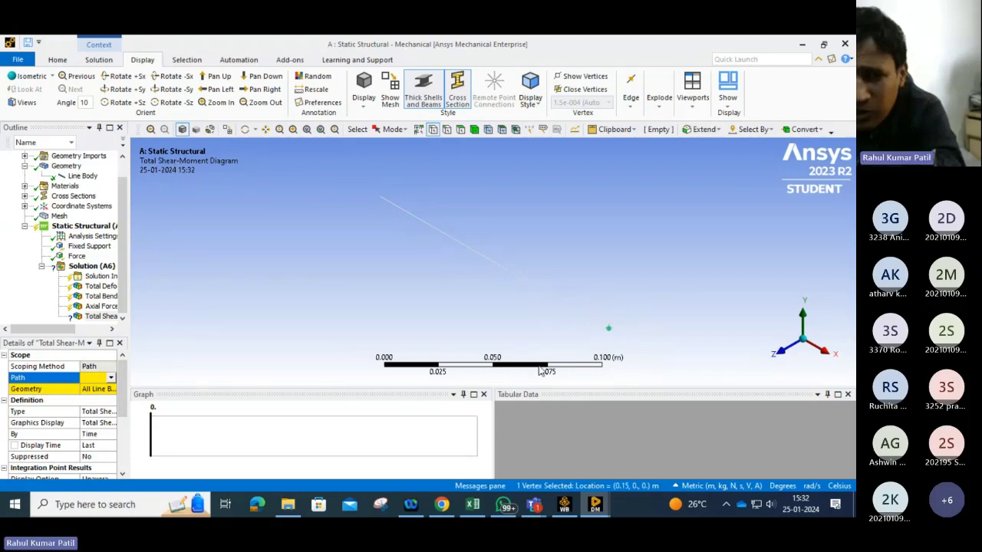
{"action": "scroll", "coordinate": [97, 389], "scroll_direction": "down", "scroll_amount": 2}
{"action": "scroll", "coordinate": [97, 389], "scroll_direction": "up", "scroll_amount": 2}
{"action": "left_click", "coordinate": [102, 379]}
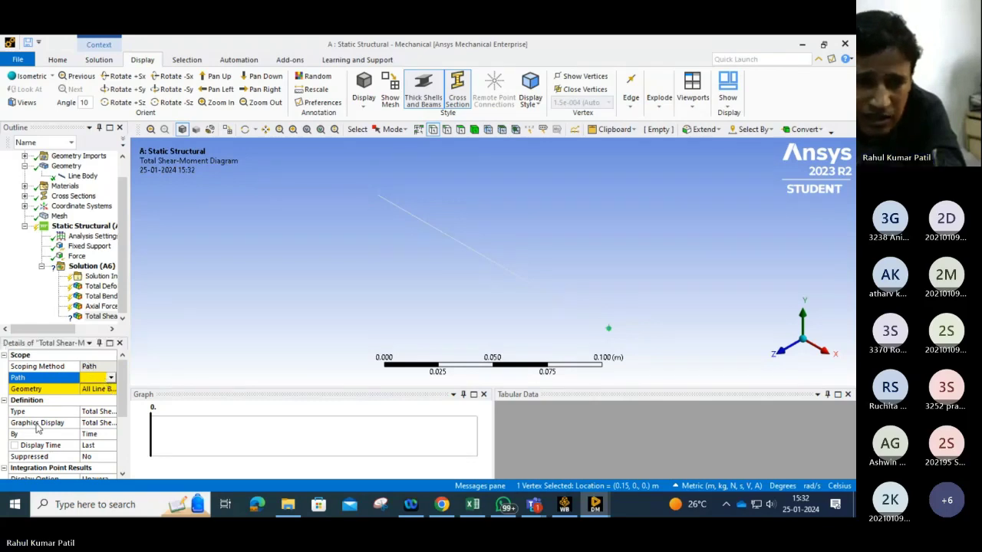
Step: Try to scope the shear-moment diagram's geometry to both end vertices of the beam
{"action": "left_click", "coordinate": [93, 389]}
{"action": "left_click", "coordinate": [89, 390]}
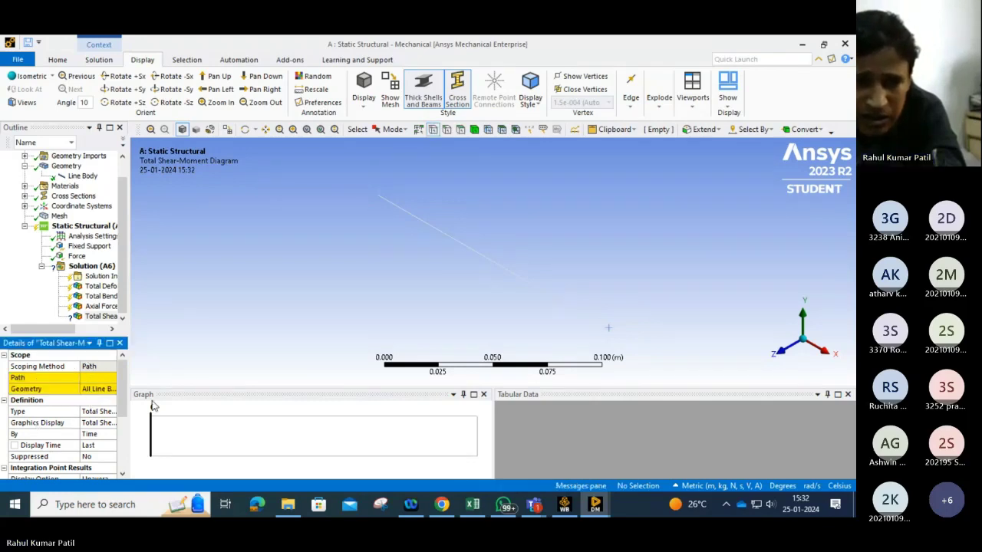
{"action": "left_click", "coordinate": [102, 389]}
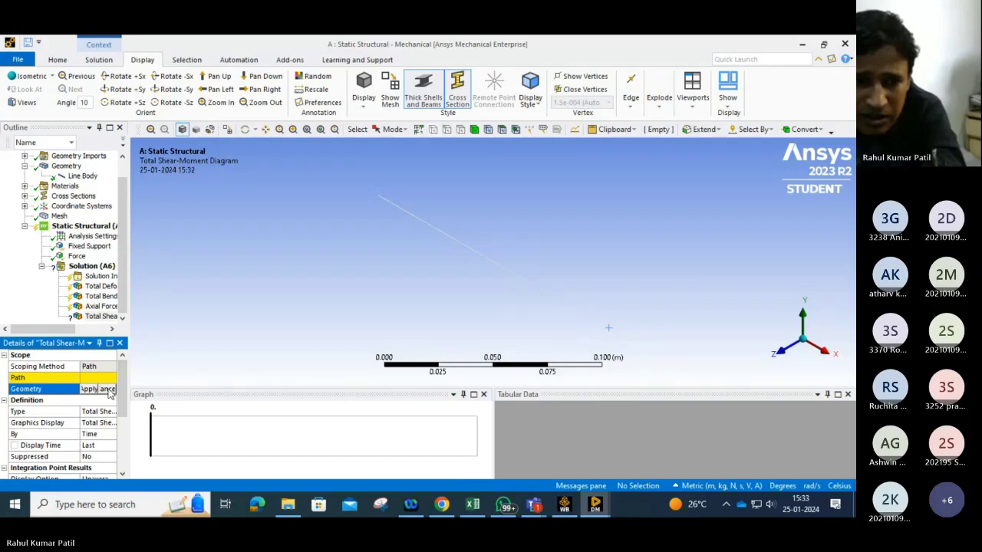
{"action": "left_click", "coordinate": [89, 389]}
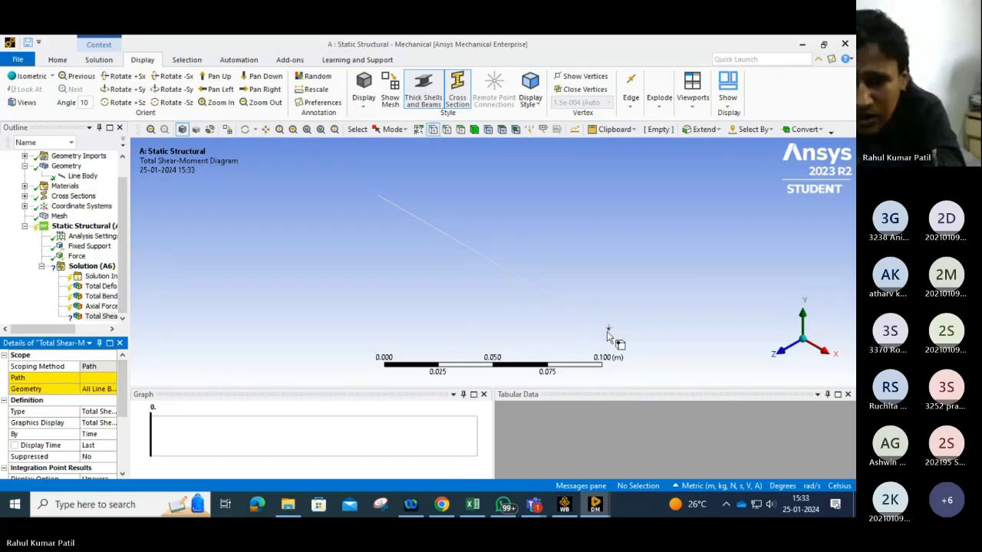
{"action": "left_click", "coordinate": [608, 330]}
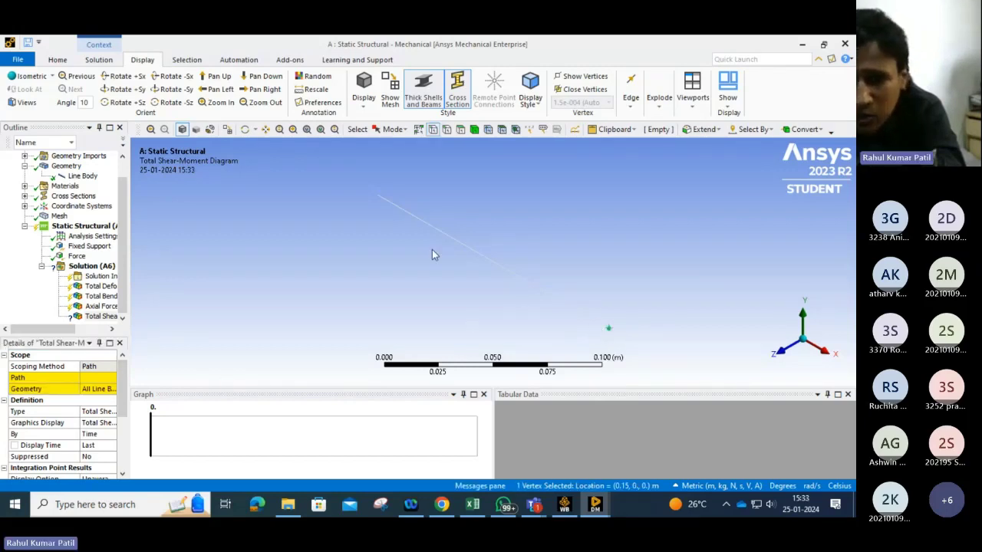
{"action": "left_click", "coordinate": [377, 196]}
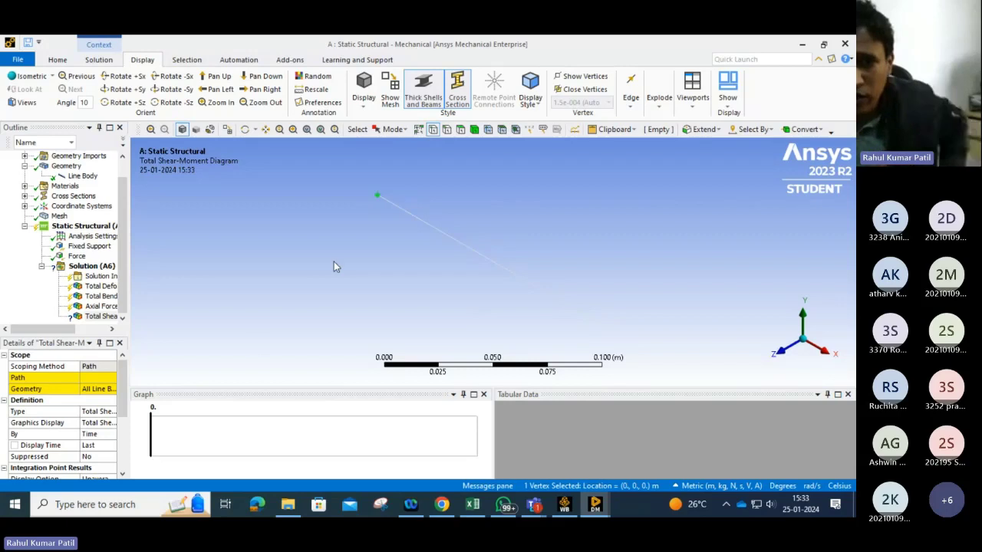
{"action": "left_click", "coordinate": [609, 330], "text": "ctrl"}
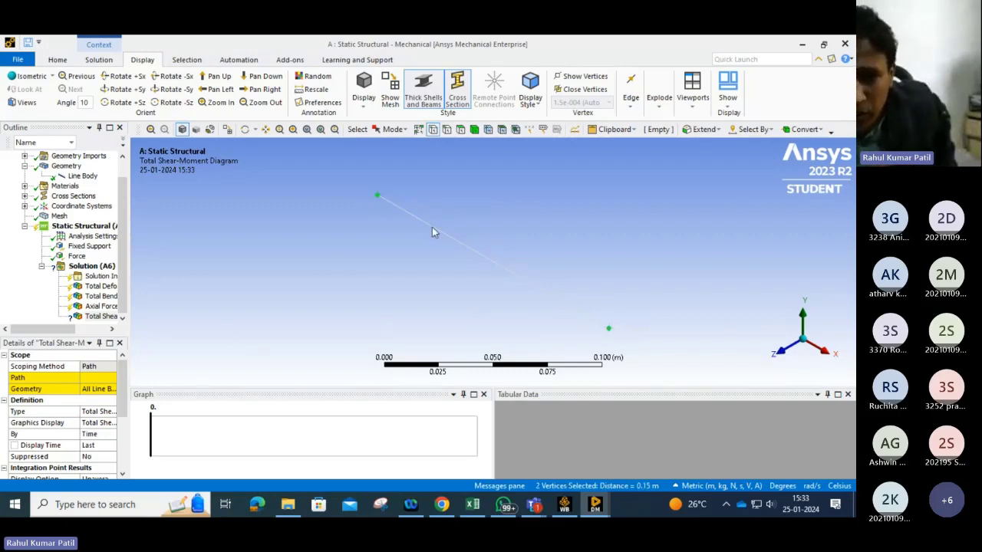
{"action": "left_click", "coordinate": [98, 389]}
{"action": "left_click", "coordinate": [105, 389]}
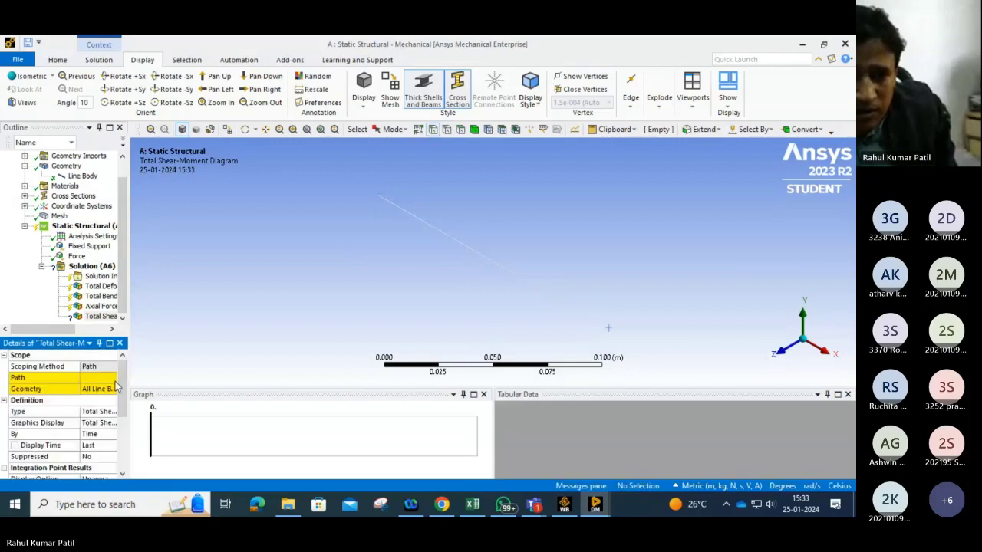
Step: Try to scope the shear-moment diagram's geometry to the beam's line edge instead
{"action": "left_click", "coordinate": [447, 128]}
{"action": "left_click", "coordinate": [465, 248]}
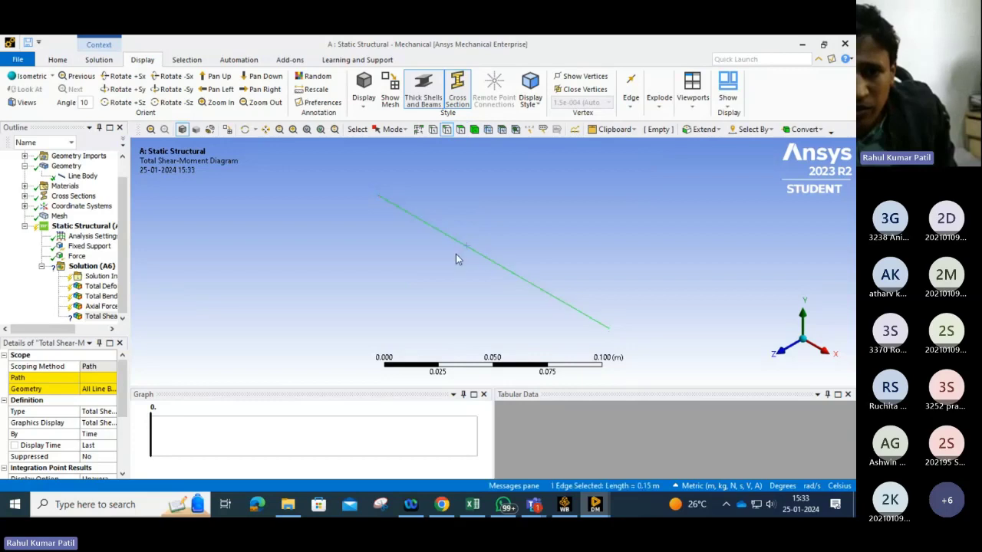
{"action": "left_click", "coordinate": [91, 391]}
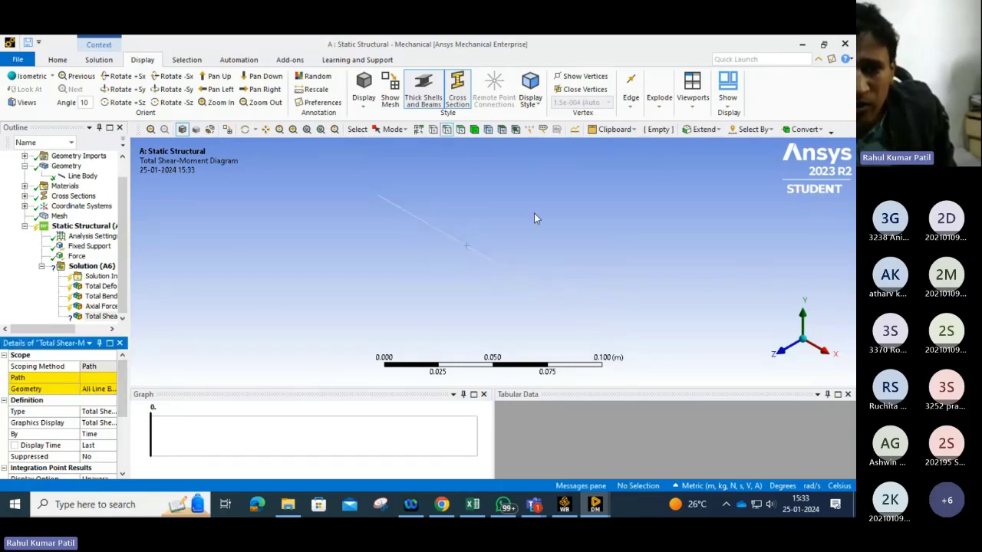
Step: Delete the Total Shear-Moment Diagram result from the solution
{"action": "scroll", "coordinate": [98, 391], "scroll_direction": "down", "scroll_amount": 1}
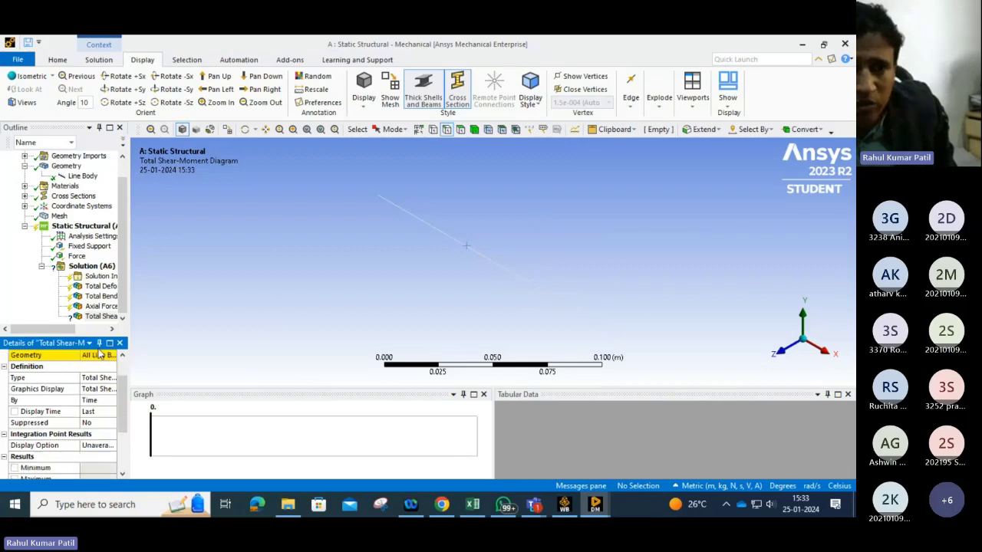
{"action": "right_click", "coordinate": [90, 321]}
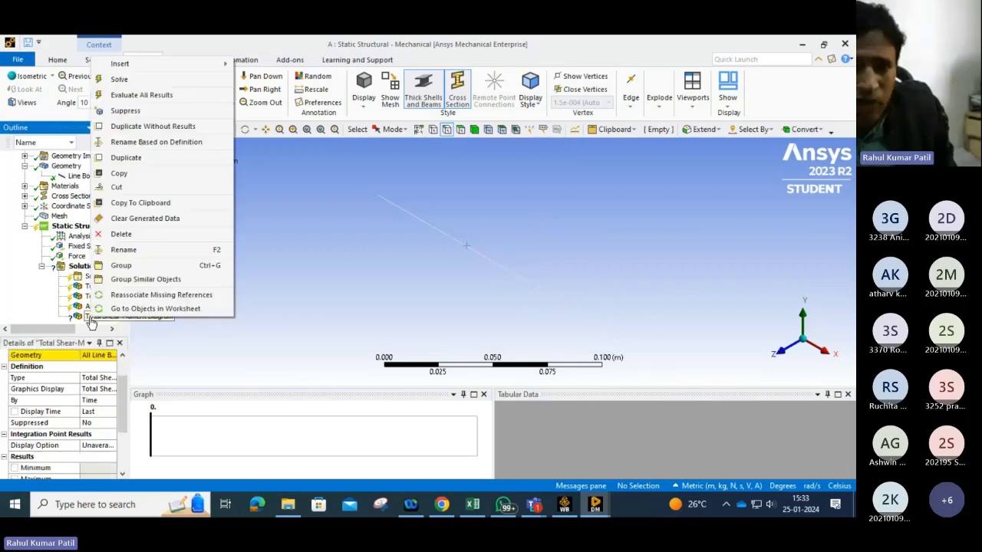
{"action": "left_click", "coordinate": [129, 234]}
{"action": "left_click", "coordinate": [433, 315]}
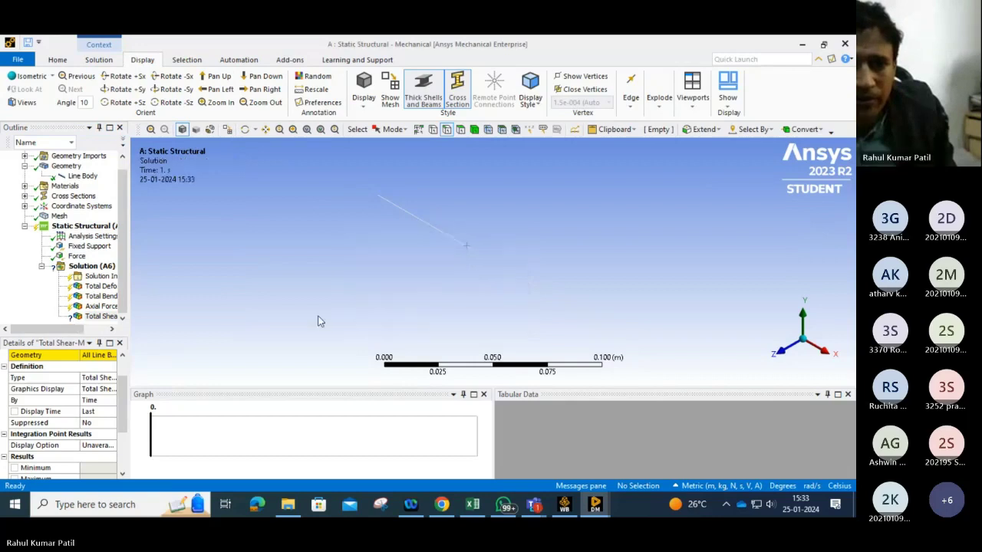
Step: Solve the static structural analysis and play the animation of the Total Deformation result
{"action": "right_click", "coordinate": [92, 278]}
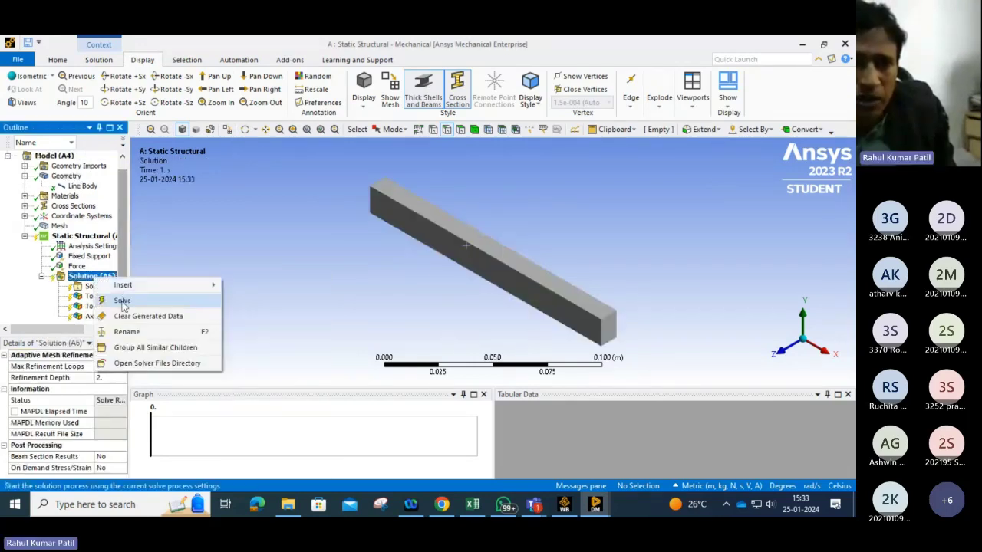
{"action": "left_click", "coordinate": [122, 301]}
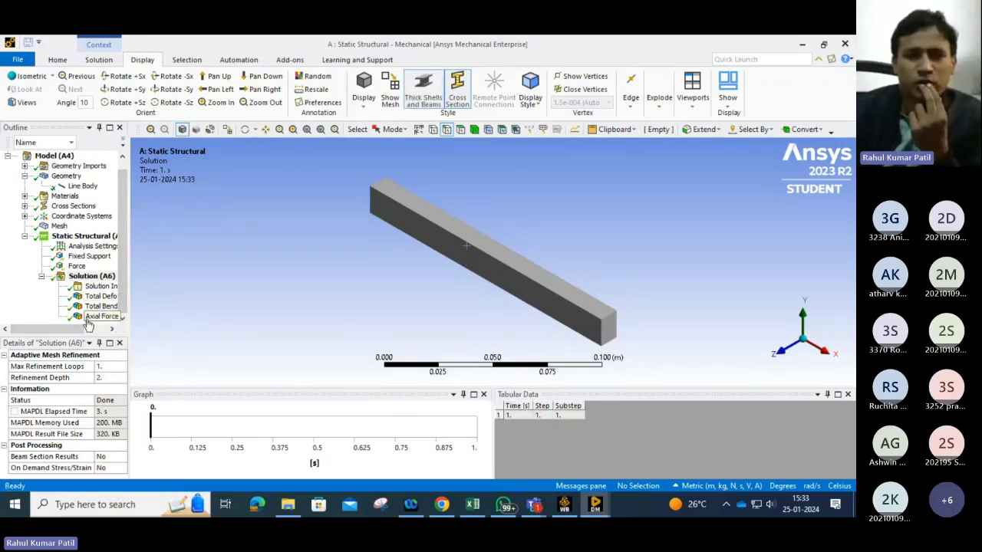
{"action": "left_click", "coordinate": [94, 298]}
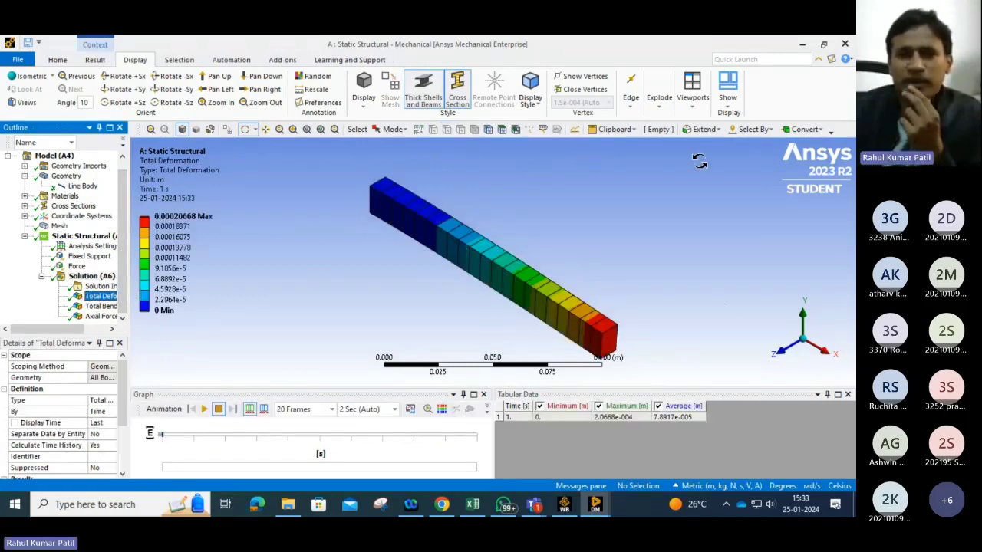
{"action": "left_click", "coordinate": [206, 410]}
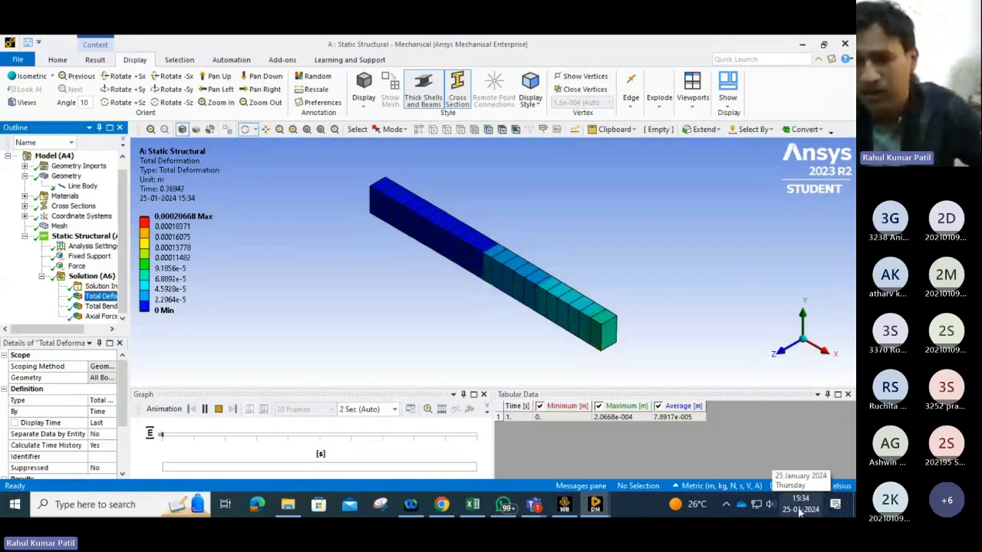
{"action": "mouse_move", "coordinate": [598, 504]}
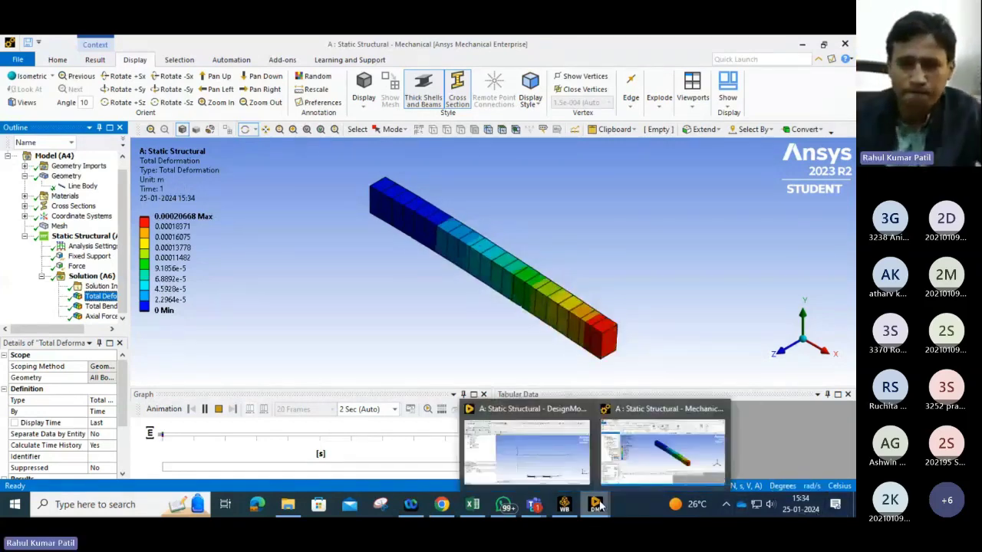
Step: Examine the Total Bending Moment result with its animation playing, and the Axial Force contour on the beam
{"action": "left_click", "coordinate": [90, 307]}
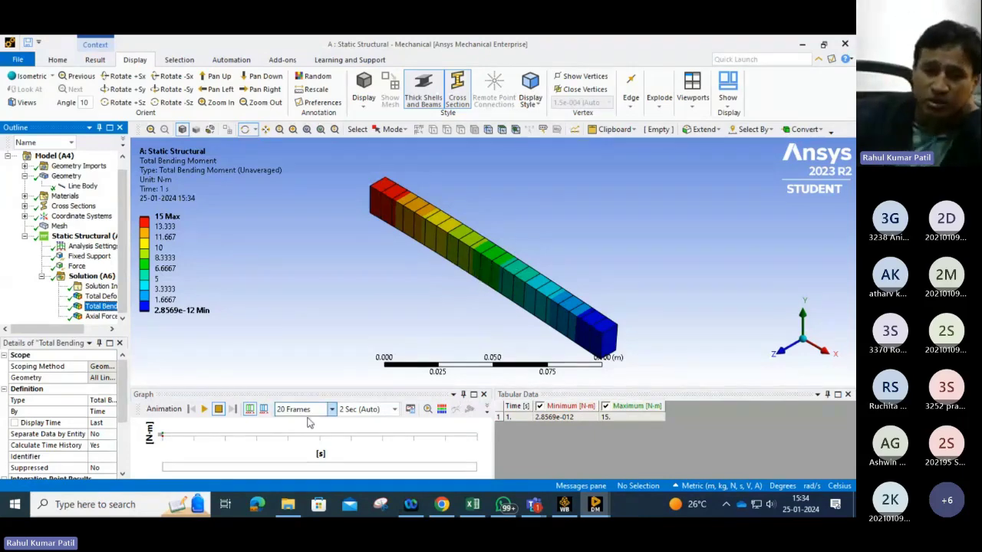
{"action": "left_click", "coordinate": [204, 409]}
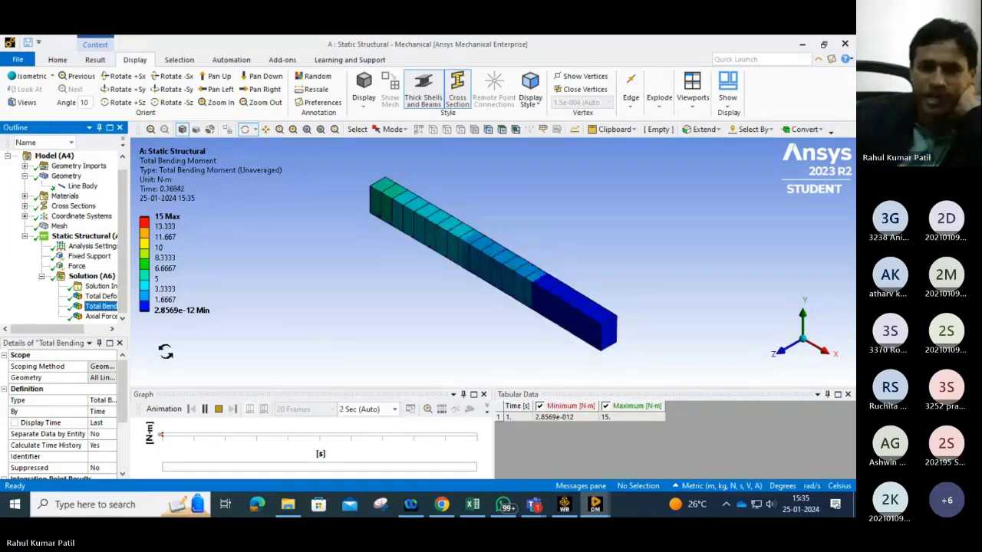
{"action": "left_click", "coordinate": [101, 317]}
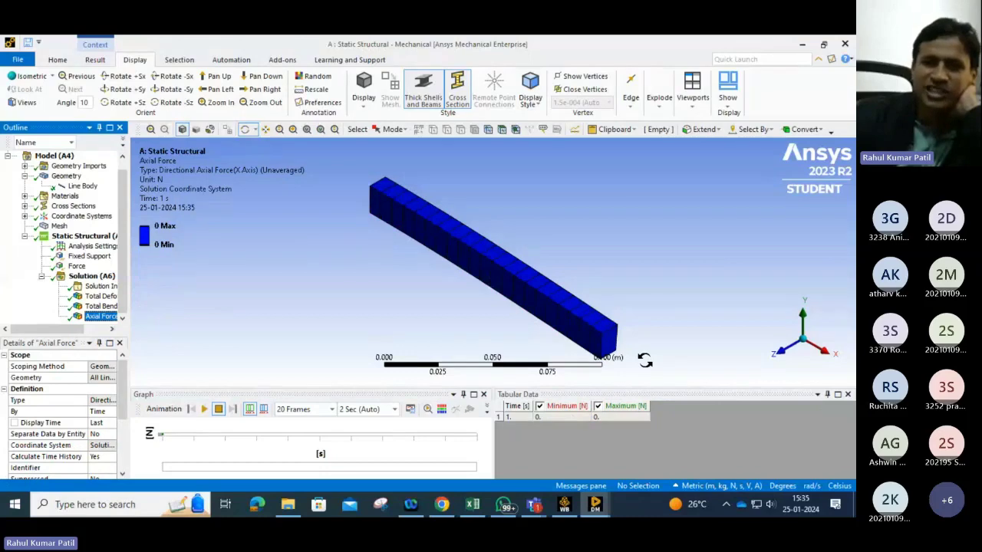
Step: Play the animation of the Axial Force result
{"action": "left_click", "coordinate": [203, 409]}
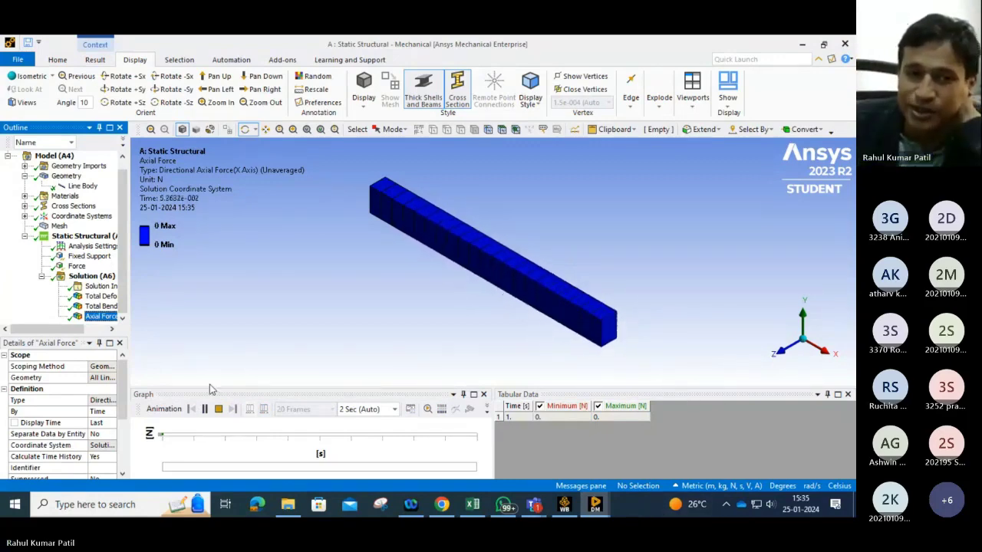
Step: Insert a second force load into the static structural analysis
{"action": "left_click", "coordinate": [83, 236]}
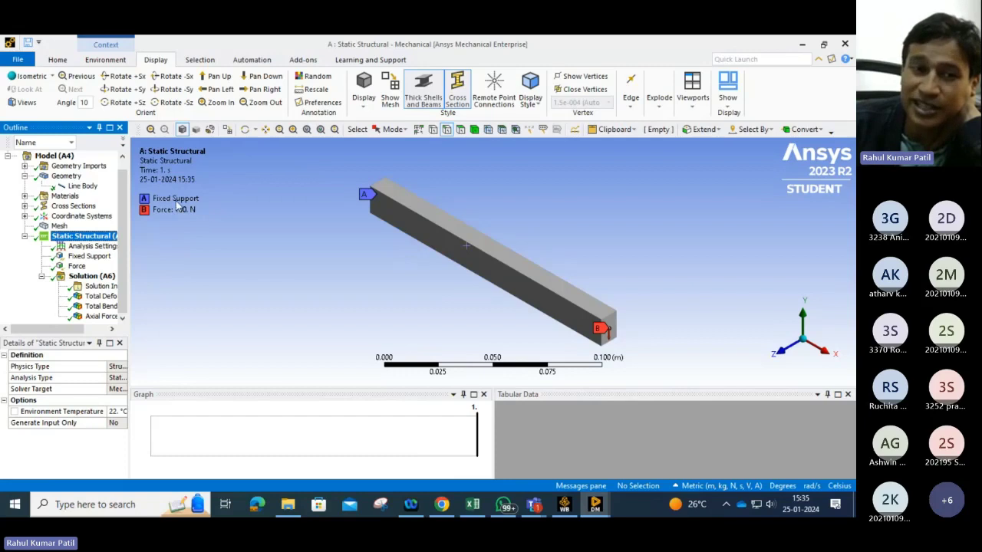
{"action": "right_click", "coordinate": [75, 240]}
{"action": "mouse_move", "coordinate": [107, 243]}
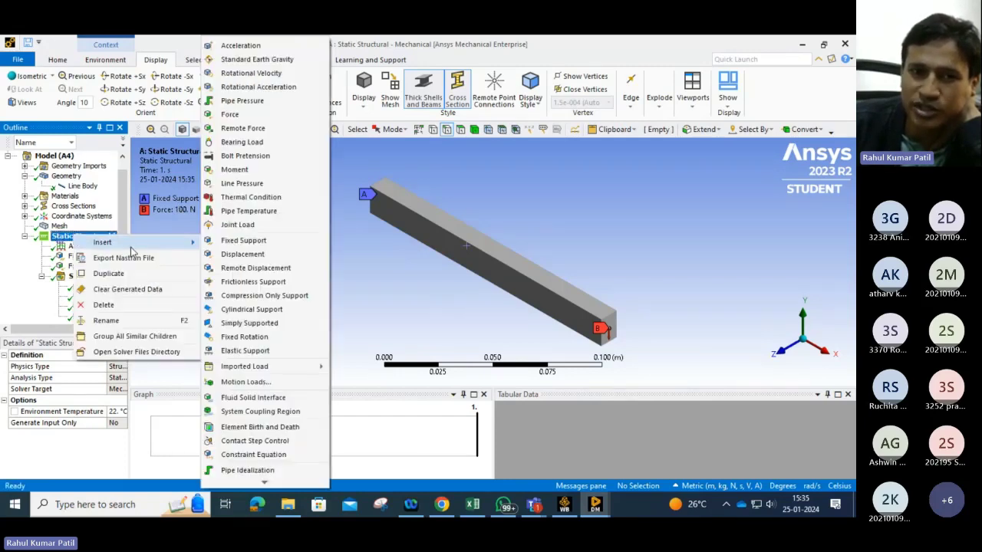
{"action": "left_click", "coordinate": [230, 115]}
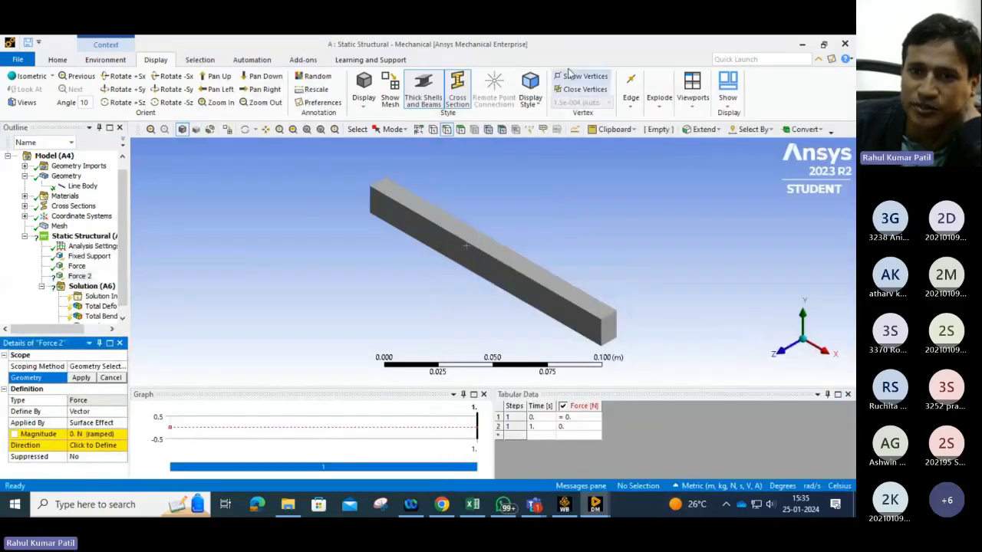
Step: Turn off the beam's solid cross-section display, switch to the front view and select the vertex at the beam's free end
{"action": "left_click", "coordinate": [457, 90]}
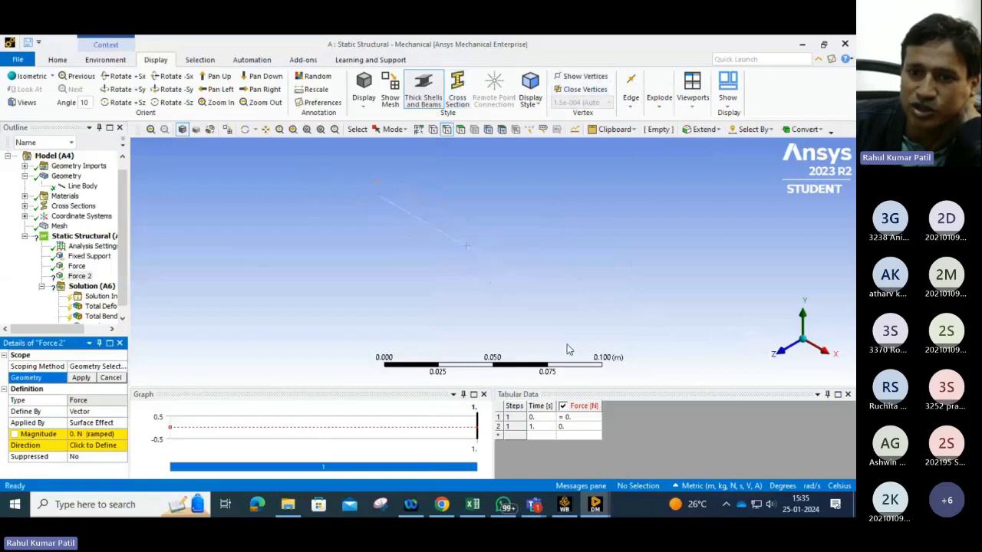
{"action": "left_click", "coordinate": [23, 102]}
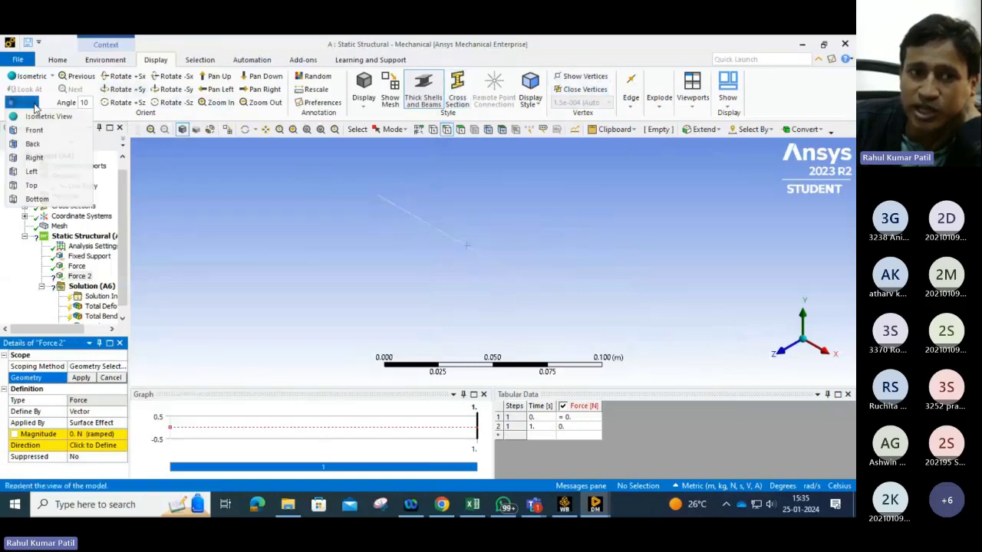
{"action": "left_click", "coordinate": [36, 131]}
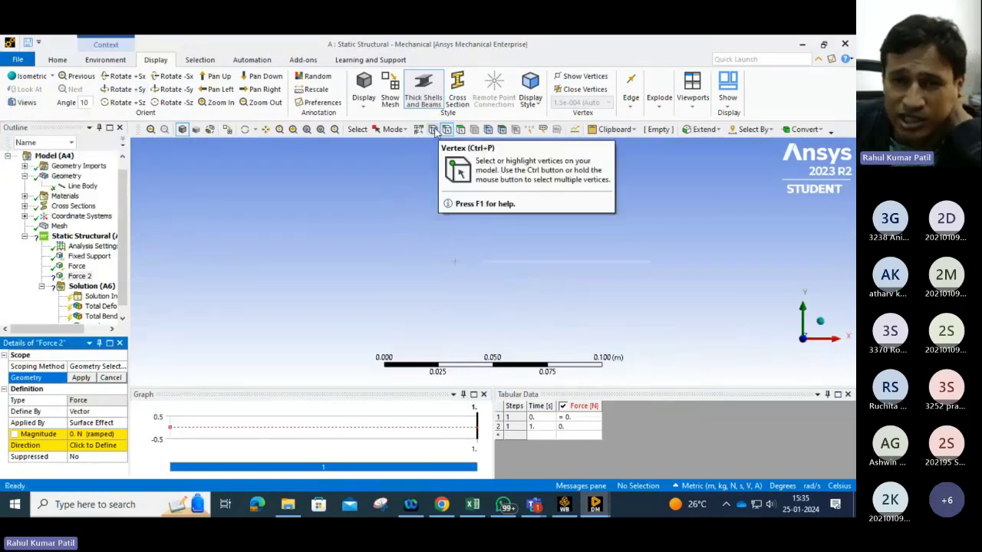
{"action": "left_click", "coordinate": [433, 129]}
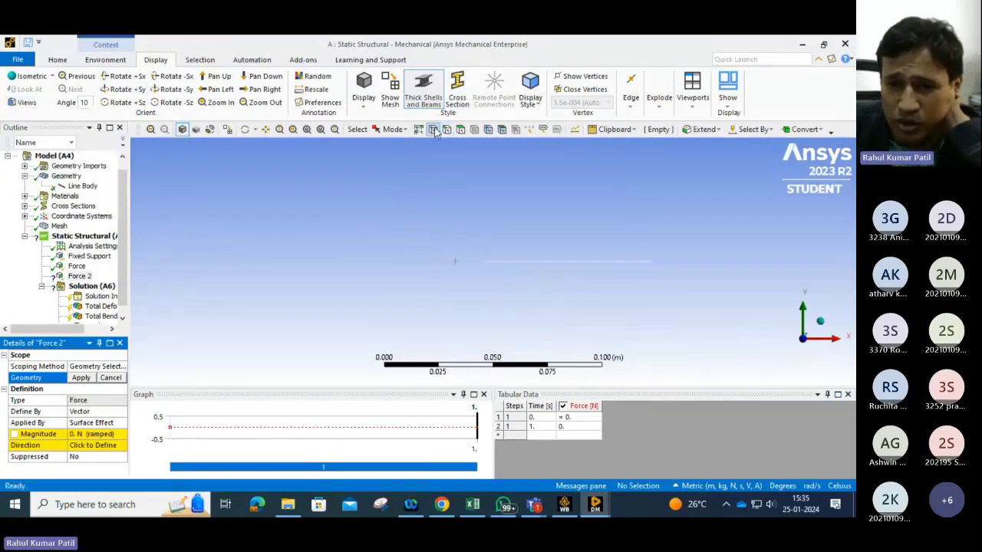
{"action": "left_click", "coordinate": [658, 263]}
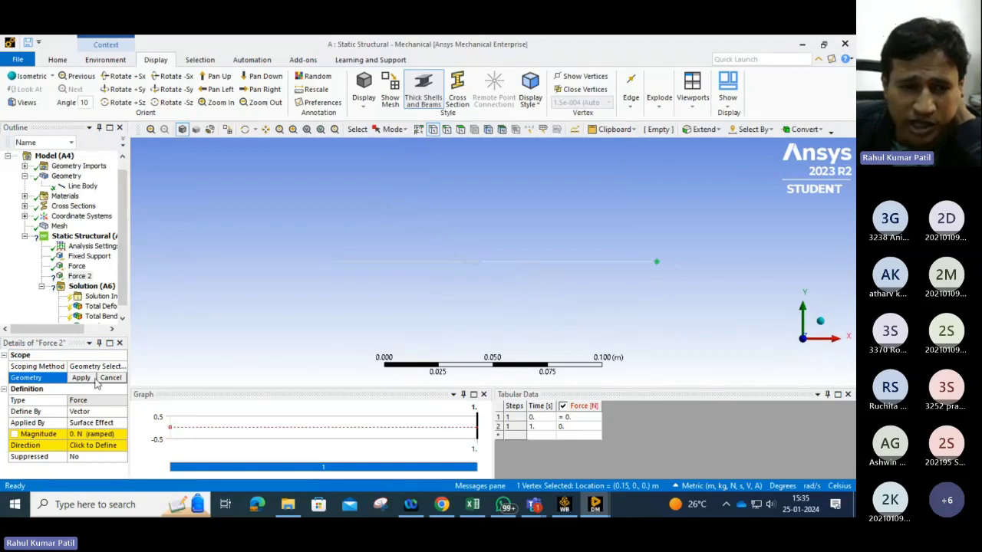
Step: Define the second force by components with an X component of 50 N and scope it to the selected free-end vertex
{"action": "left_click", "coordinate": [87, 413]}
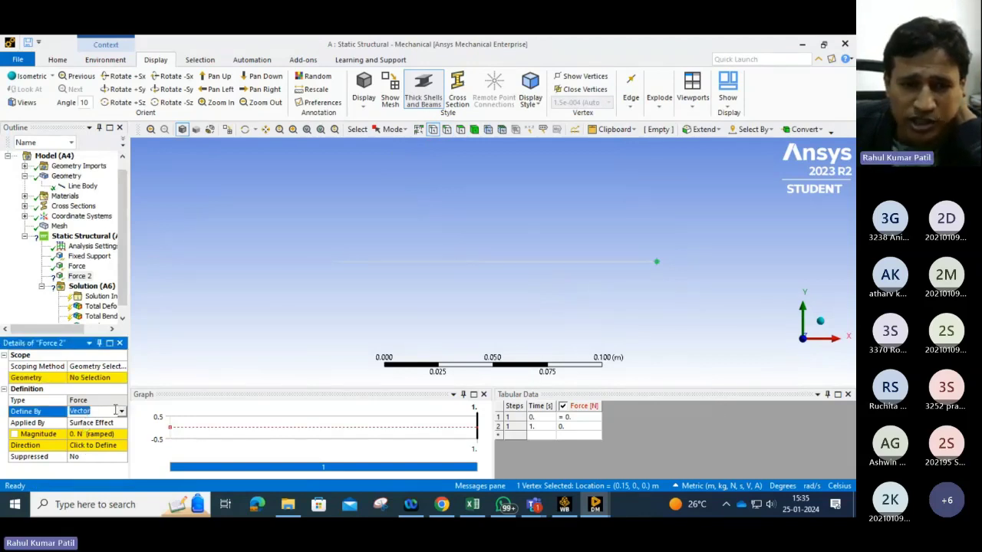
{"action": "left_click", "coordinate": [117, 411]}
{"action": "left_click", "coordinate": [91, 434]}
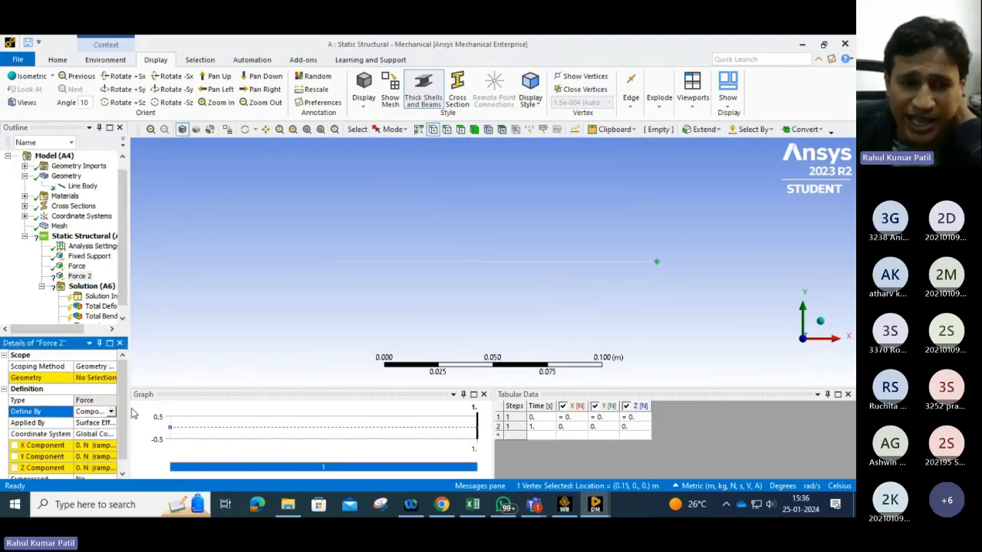
{"action": "left_click", "coordinate": [92, 446]}
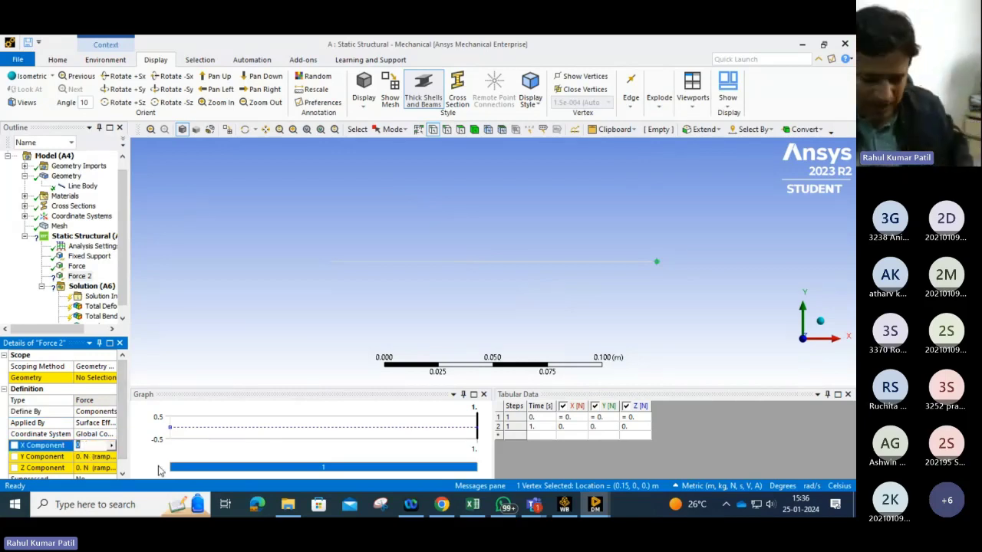
{"action": "type", "text": "50"}
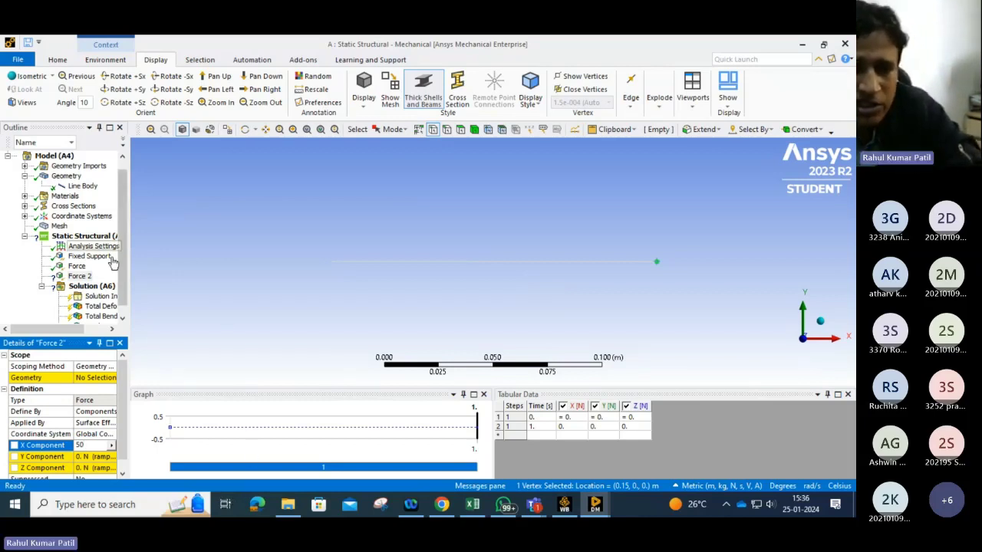
{"action": "left_click", "coordinate": [85, 380]}
{"action": "left_click", "coordinate": [83, 379]}
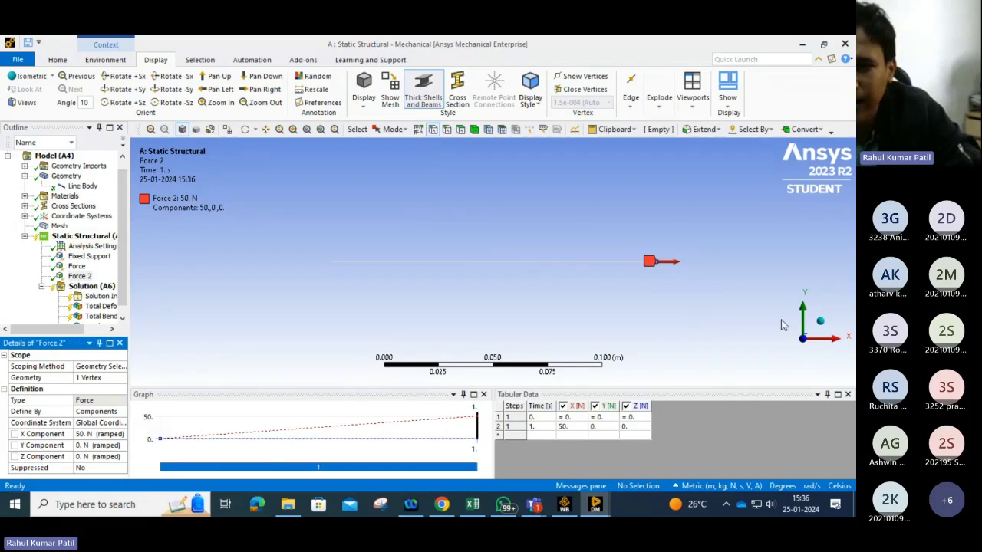
Step: Solve the static structural analysis with the additional axial force
{"action": "left_click", "coordinate": [92, 287]}
{"action": "right_click", "coordinate": [92, 286]}
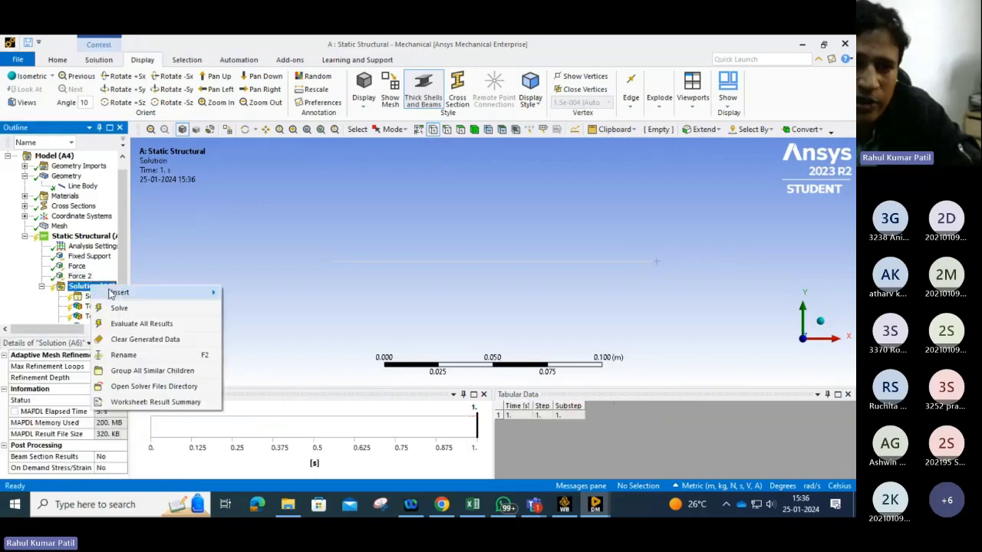
{"action": "left_click", "coordinate": [122, 309]}
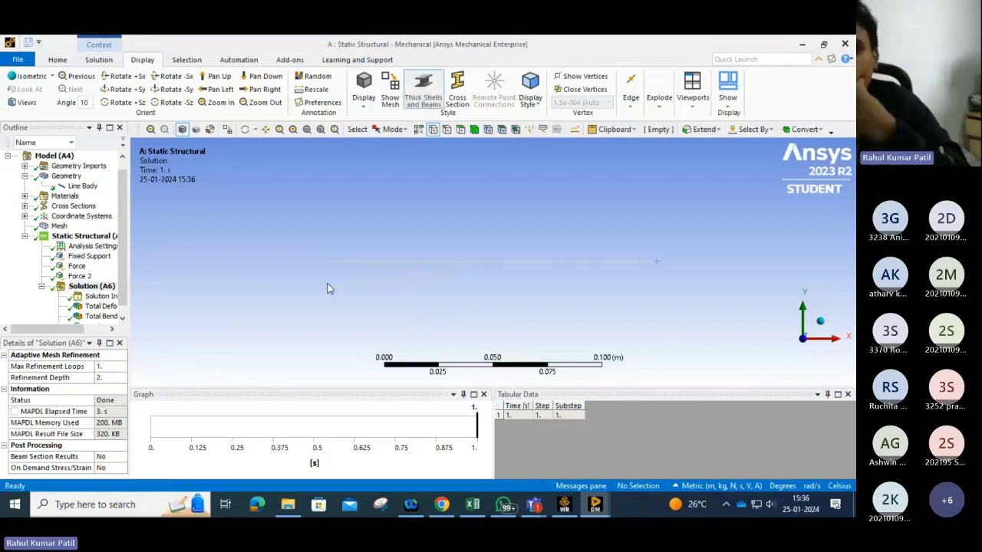
Step: Examine the Total Deformation result in isometric view with its animation playing
{"action": "left_click", "coordinate": [101, 306]}
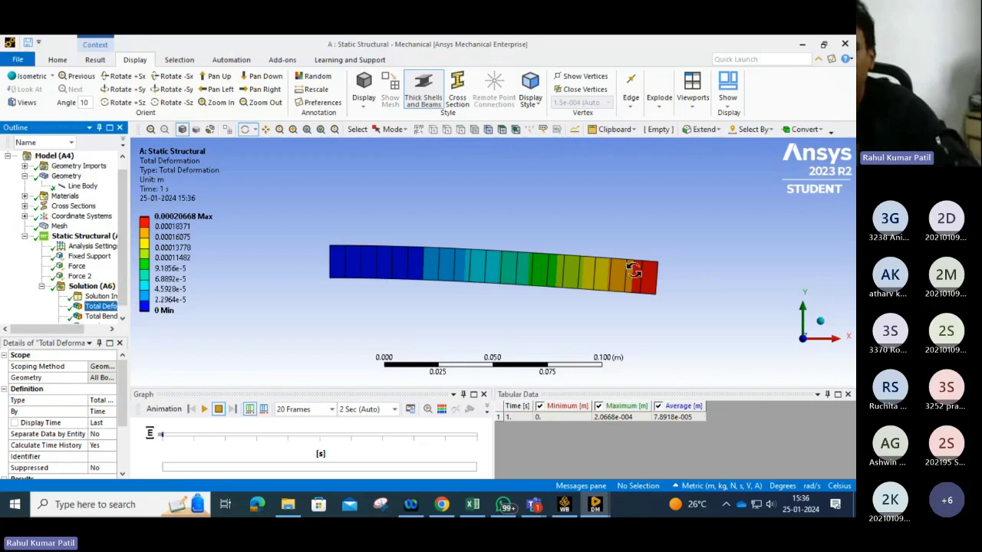
{"action": "left_click", "coordinate": [32, 77]}
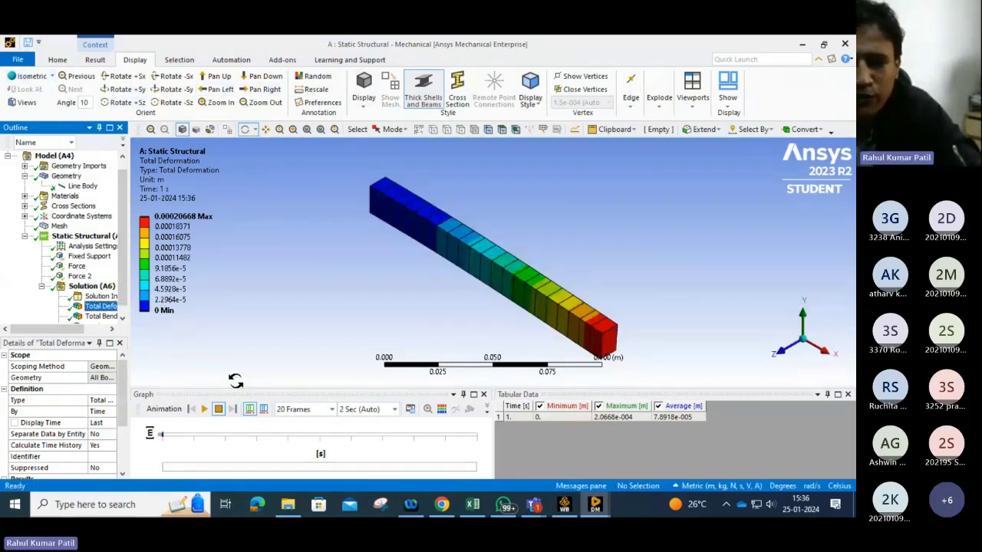
{"action": "left_click", "coordinate": [204, 409]}
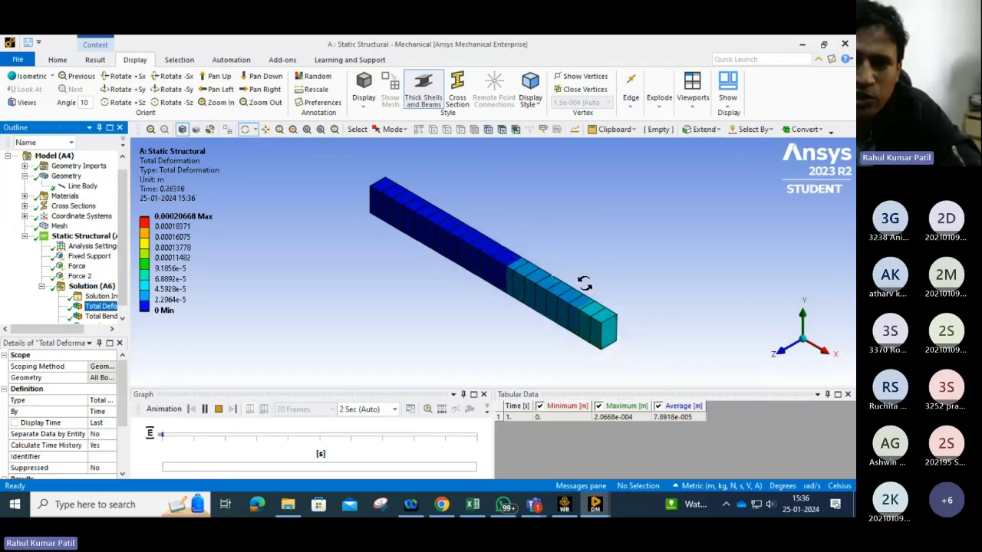
Step: Play the animation of the Total Bending Moment result and examine the recalculated Axial Force contour
{"action": "left_click", "coordinate": [103, 316]}
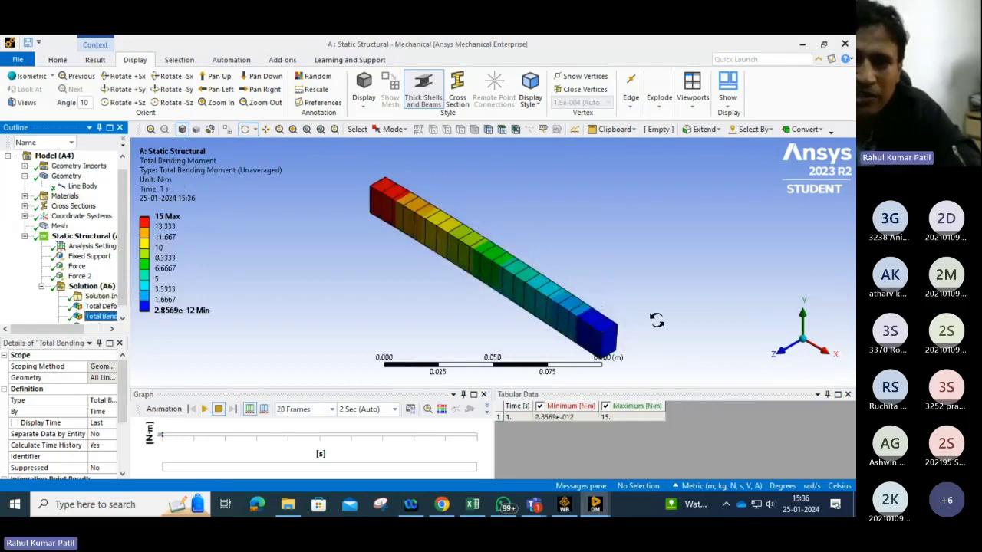
{"action": "left_click", "coordinate": [205, 409]}
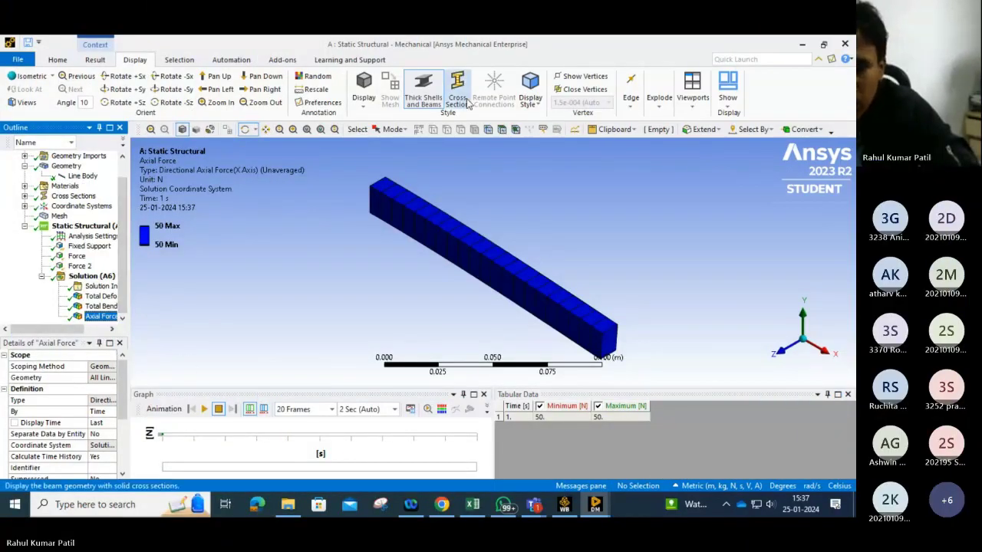
{"action": "mouse_move", "coordinate": [540, 512]}
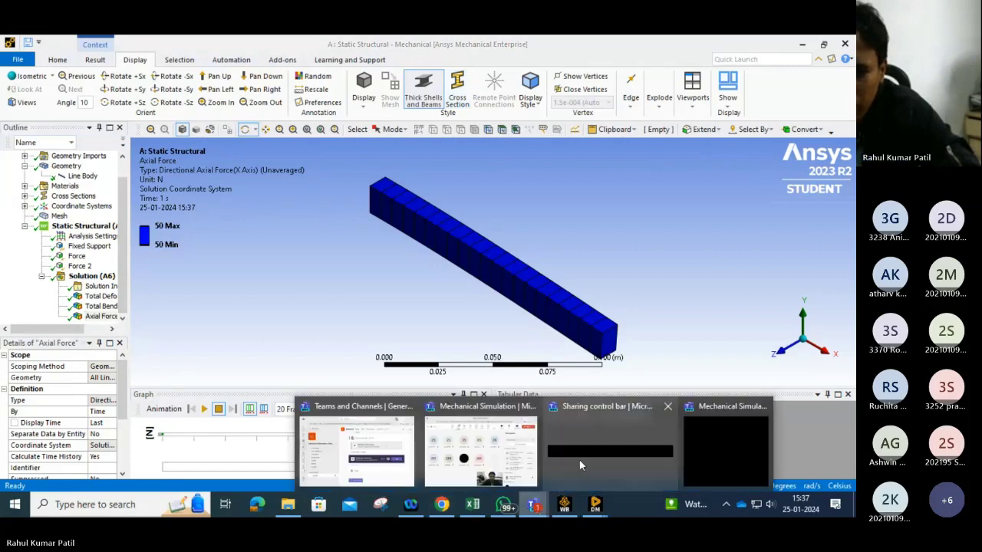